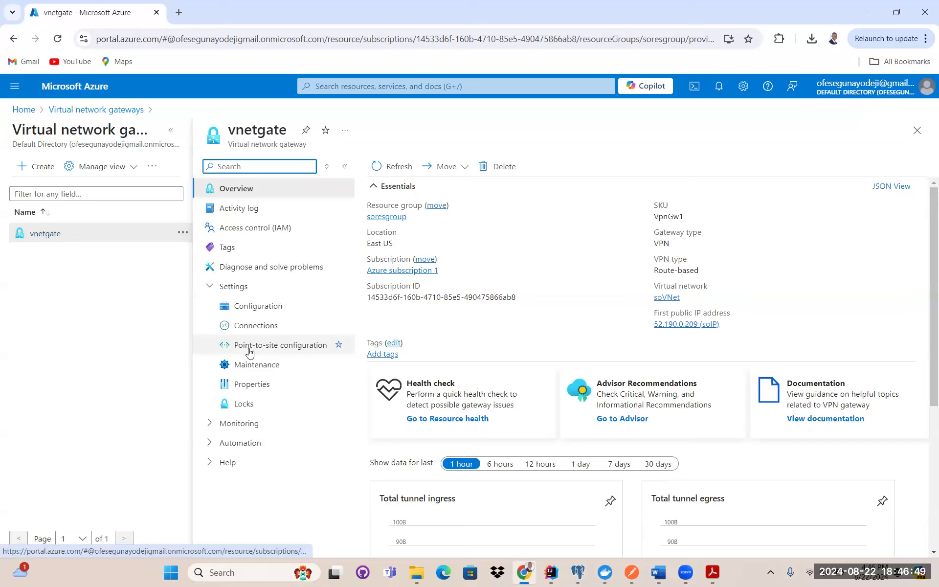
- Start the point-to-site configuration of the vnetgate gateway and set its address pool to 172.16.0.0/24
left_click(284, 349)
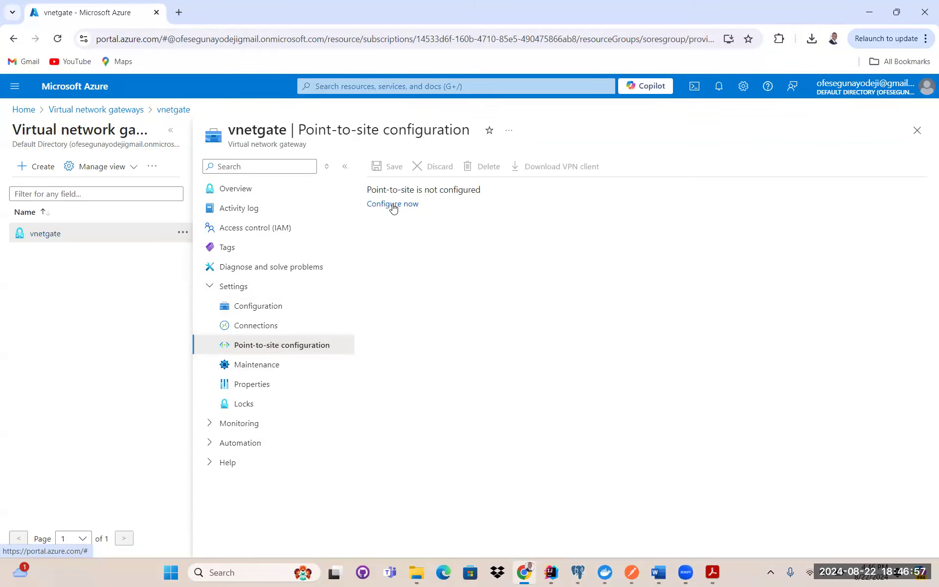
left_click(393, 208)
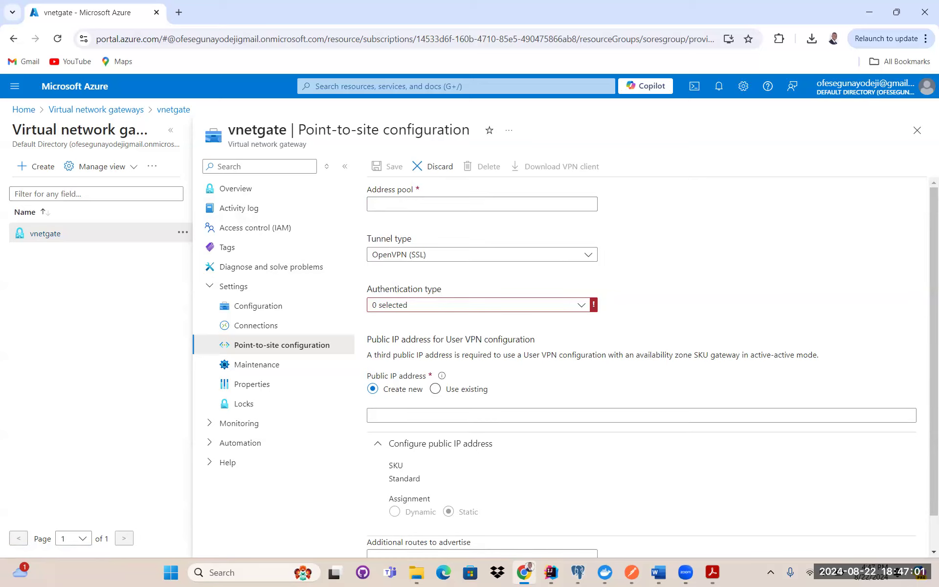
key("alt+Tab")
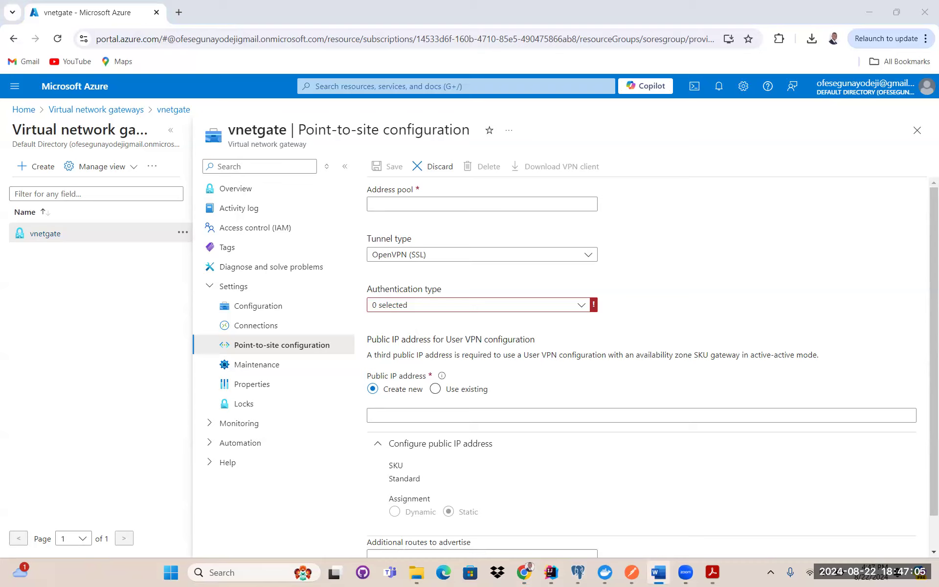
left_click(449, 204)
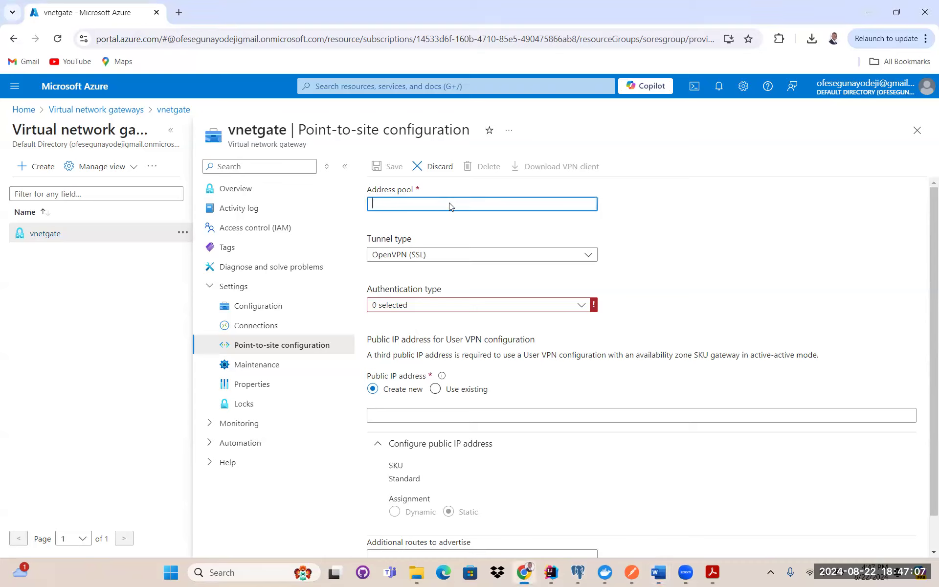
right_click(448, 205)
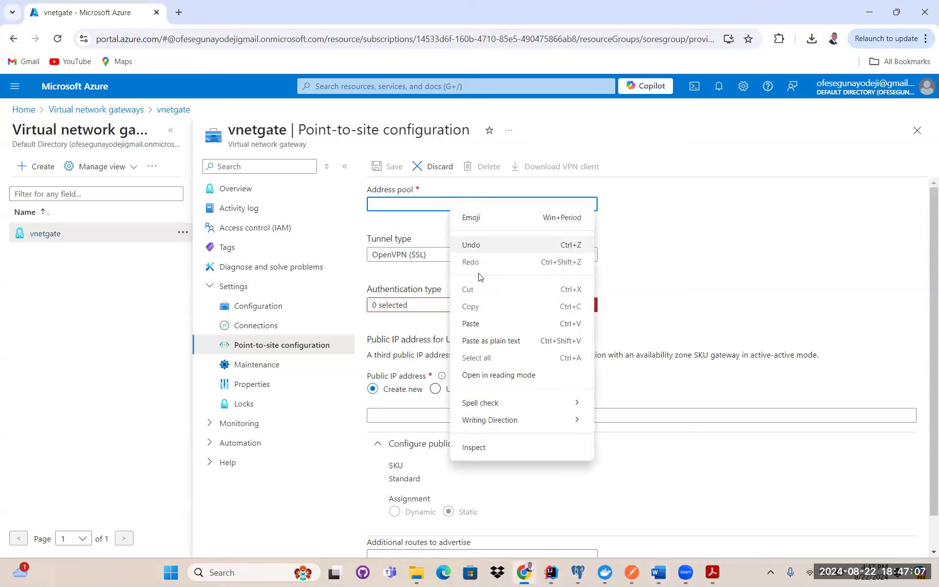
left_click(471, 324)
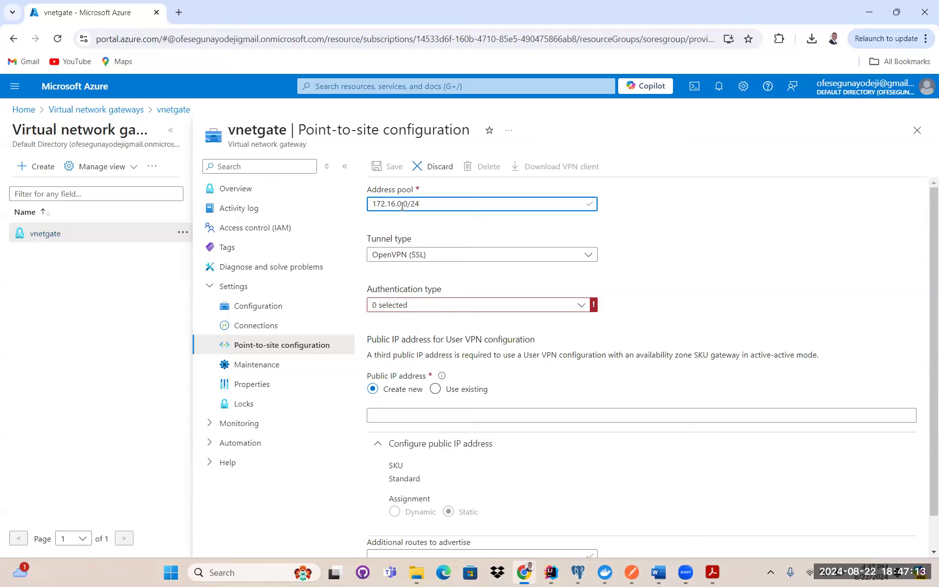
- Set the tunnel type to IKEv2 and SSTP (SSL) and the authentication type to Azure certificate
left_click(434, 263)
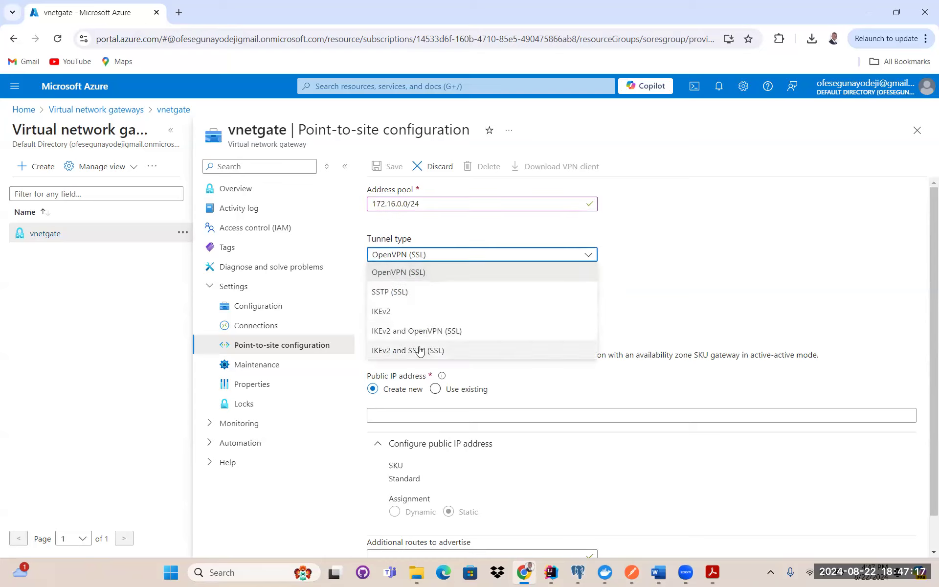
left_click(406, 350)
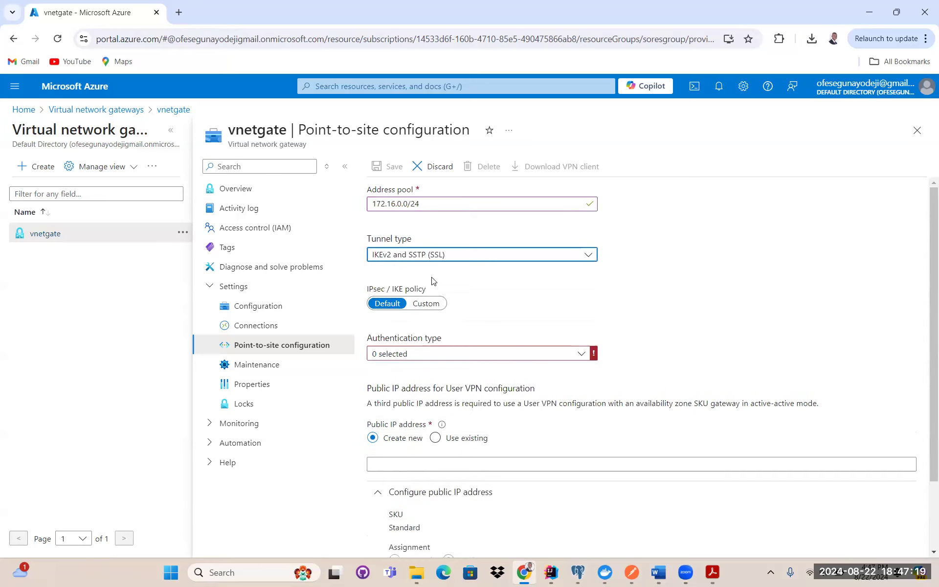
scroll(430, 279, "down", 1)
left_click(417, 270)
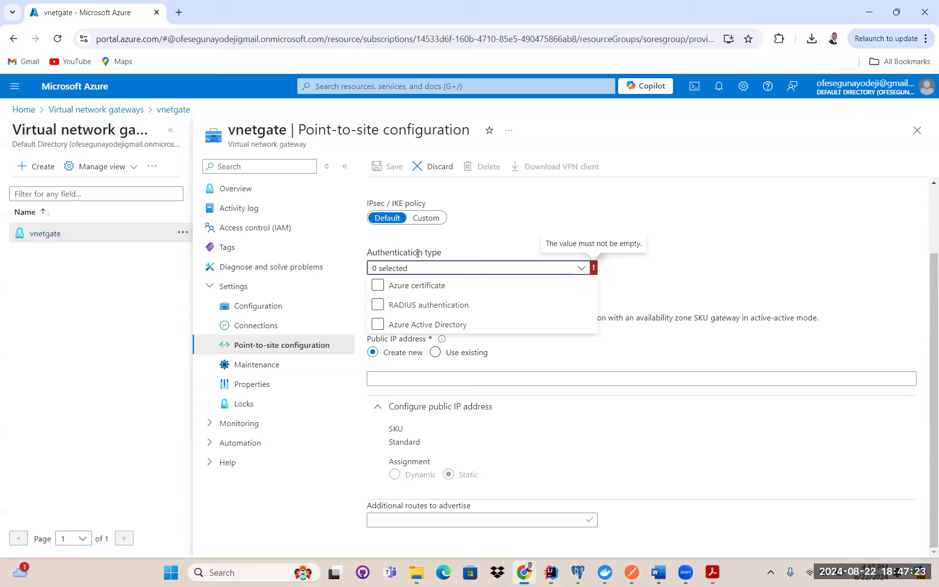
left_click(431, 287)
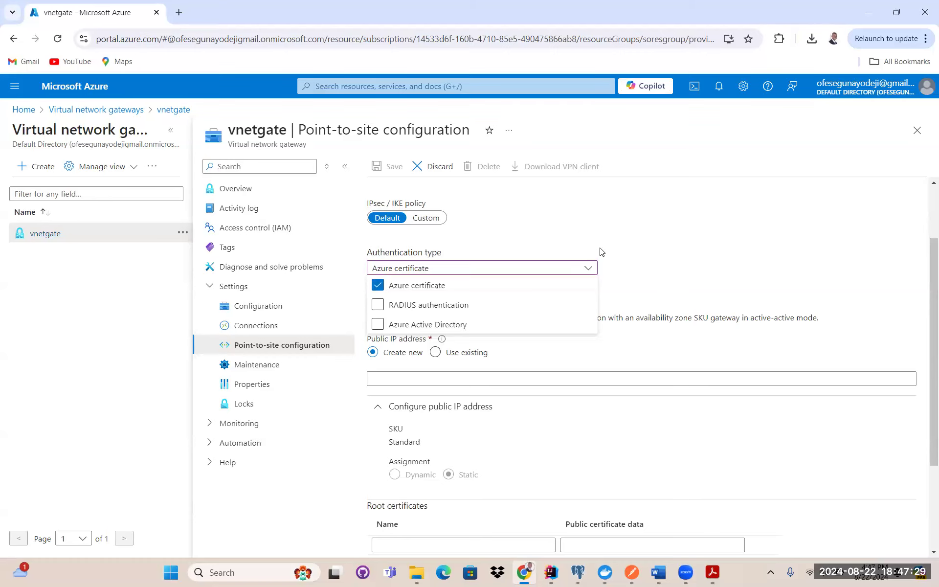
left_click(660, 256)
- Enter 75.235.67.54 as the name of the new public IP address for the User VPN configuration
scroll(499, 264, "down", 3)
scroll(489, 264, "up", 1)
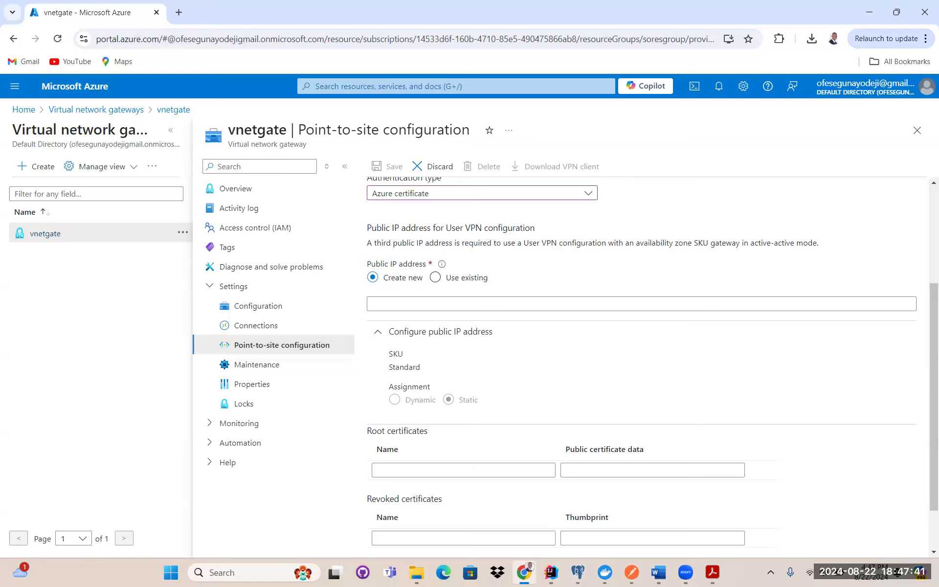
key("alt+Tab")
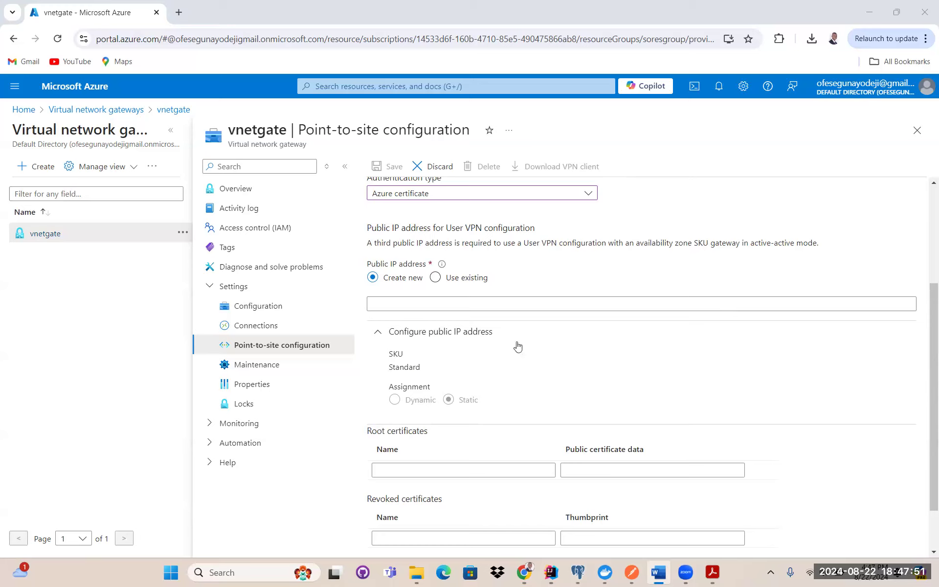
left_click(452, 303)
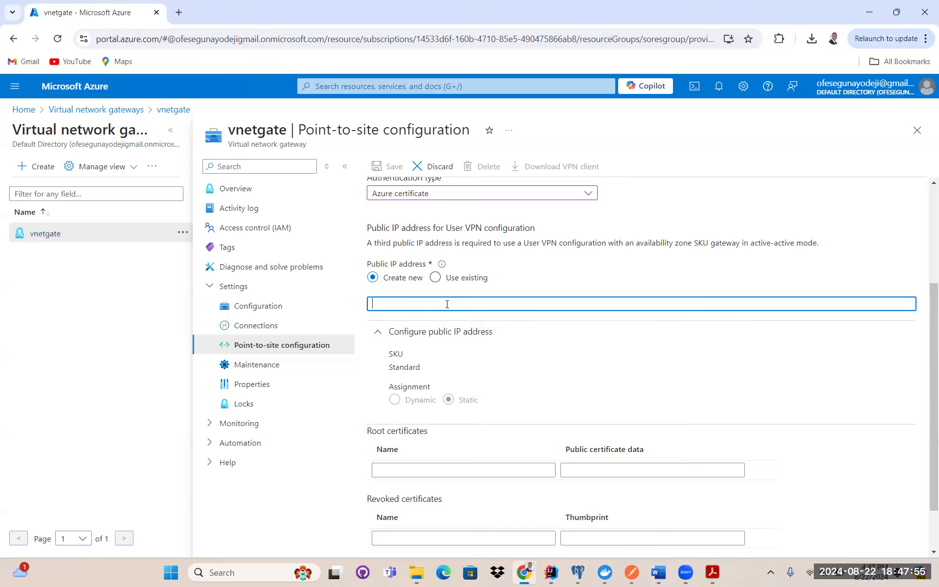
type("75.235.")
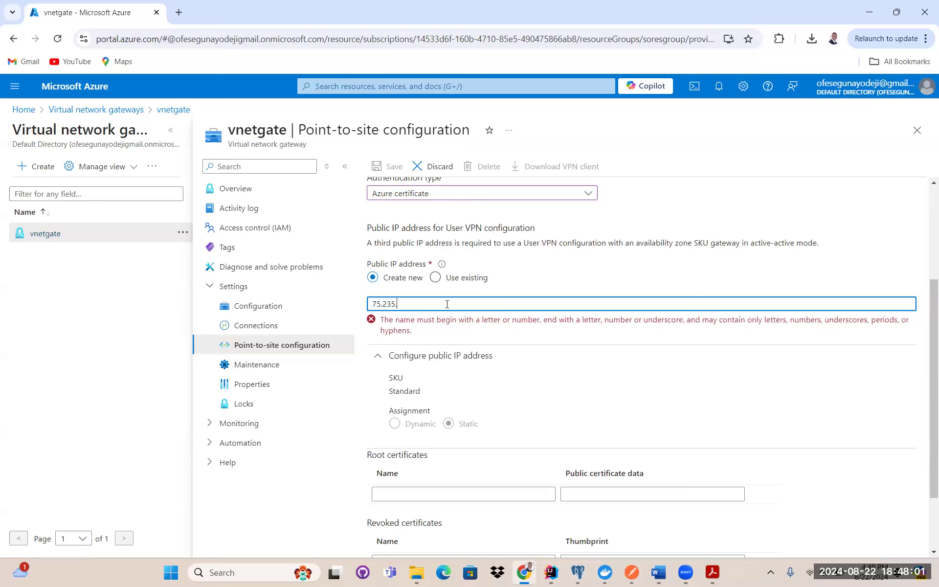
type("67.54")
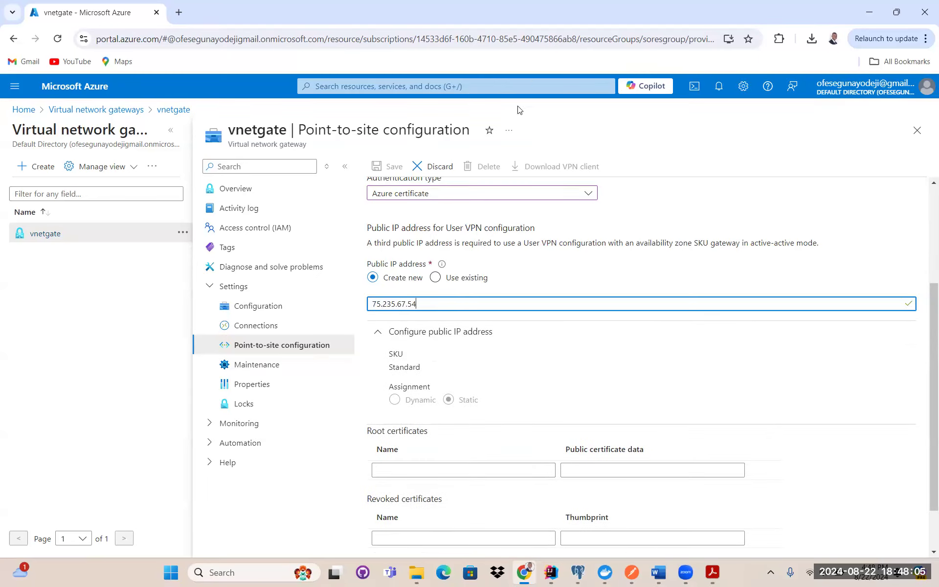
- Switch to File Explorer and open the rootcertificate file from the downloaded certificates folder in Notepad
scroll(602, 289, "down", 2)
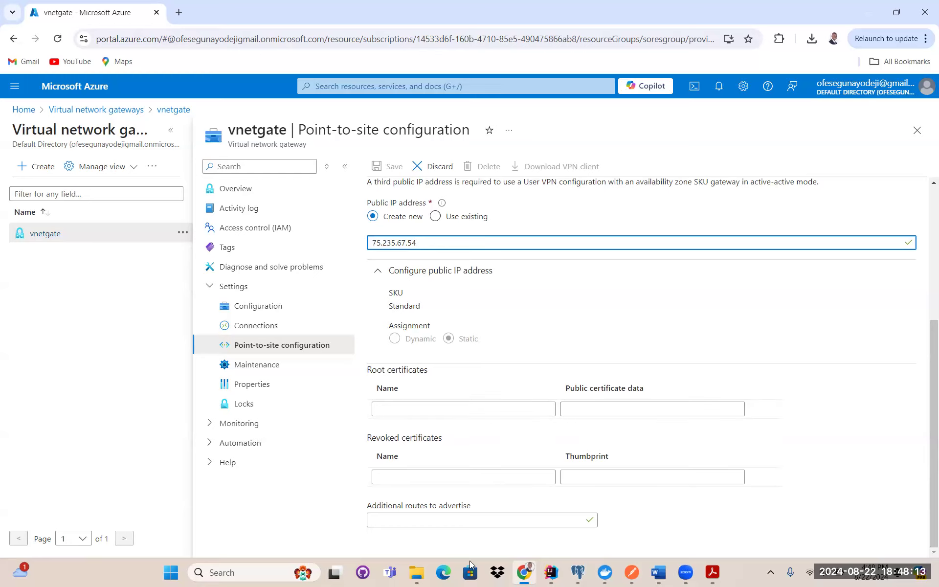
left_click(416, 576)
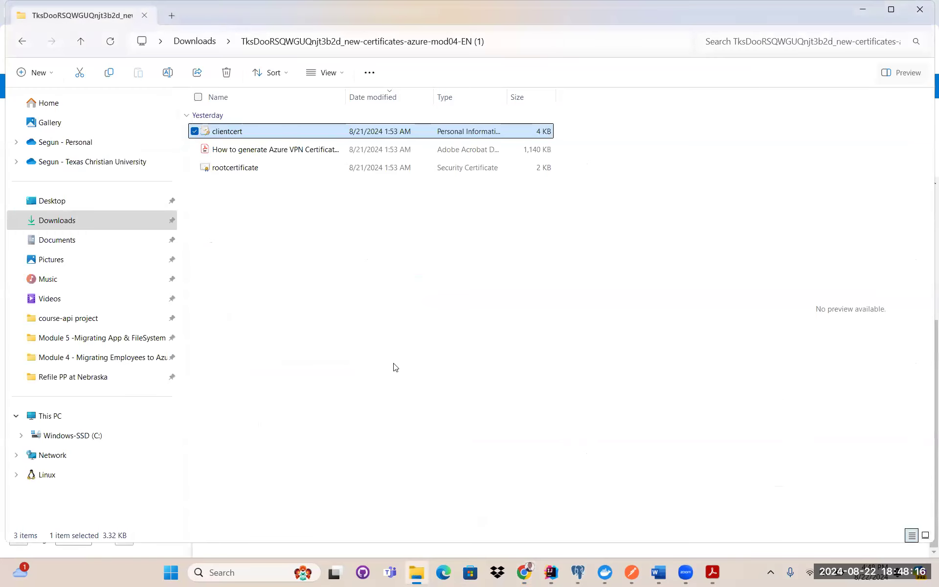
double_click(258, 169)
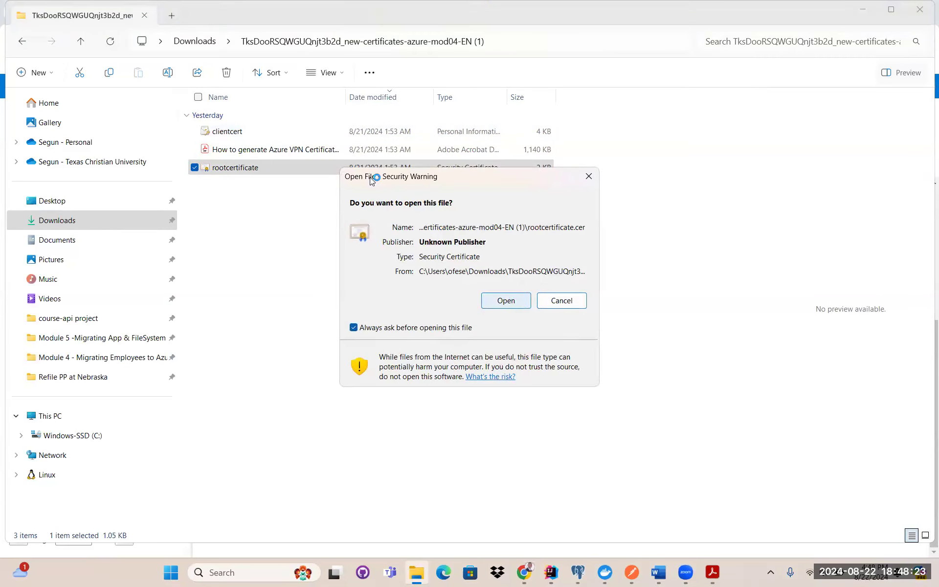
key("Escape")
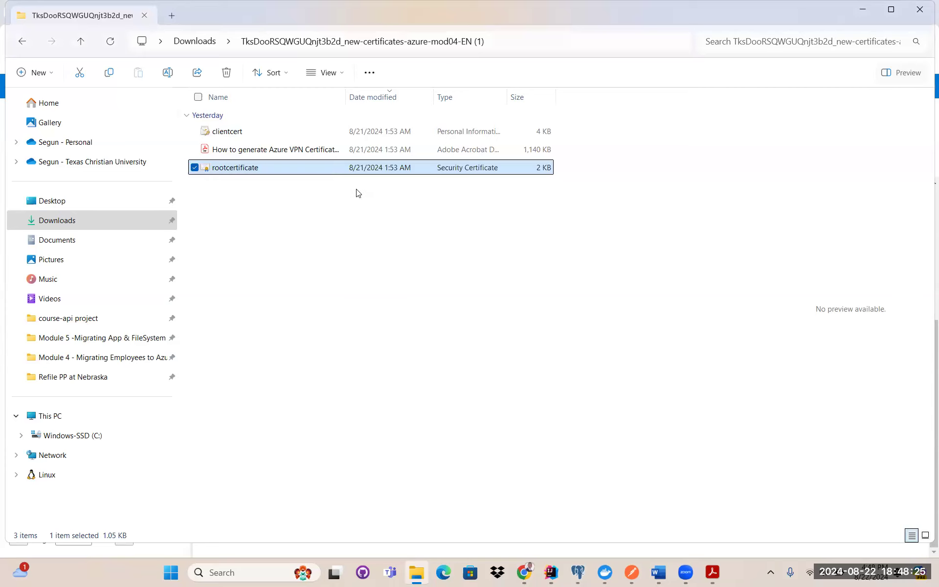
right_click(322, 169)
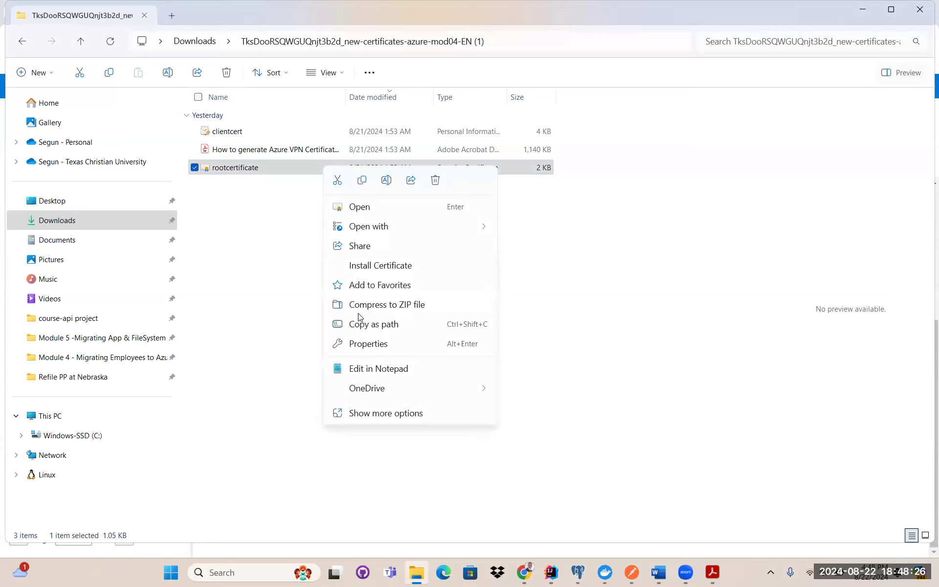
left_click(379, 368)
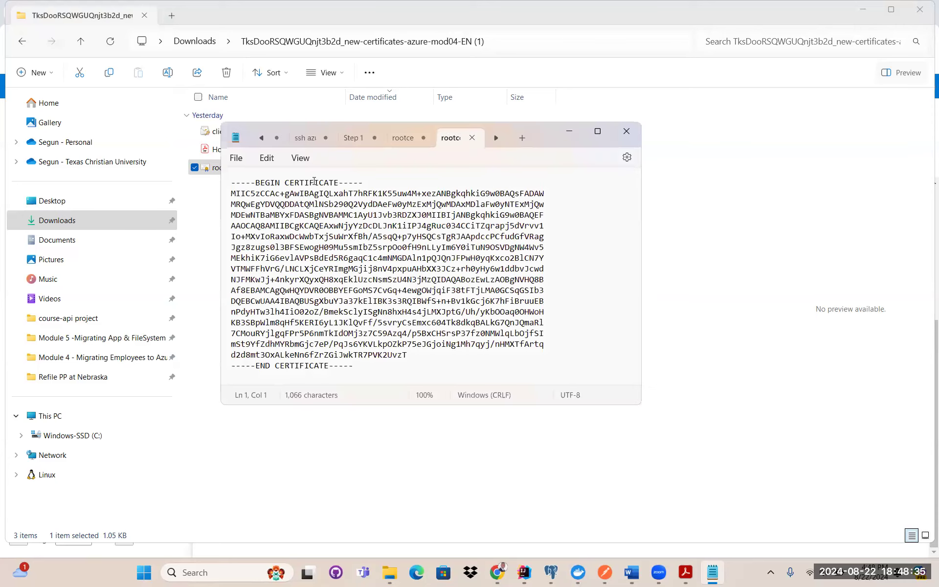
- Copy the certificate text between the BEGIN CERTIFICATE and END CERTIFICATE lines, then close Notepad
left_click_drag(232, 195, 407, 357)
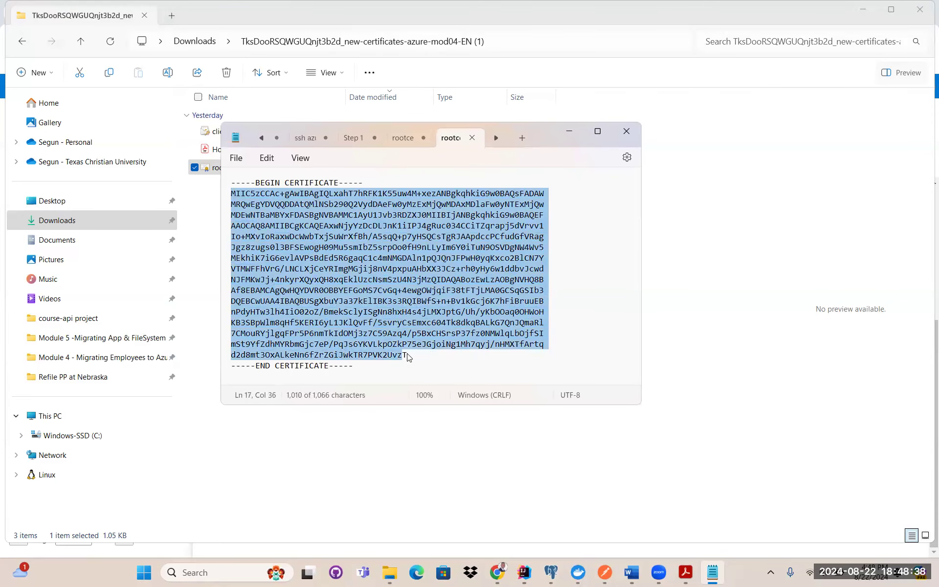
key("shift+Right")
right_click(368, 238)
left_click(408, 303)
left_click(626, 131)
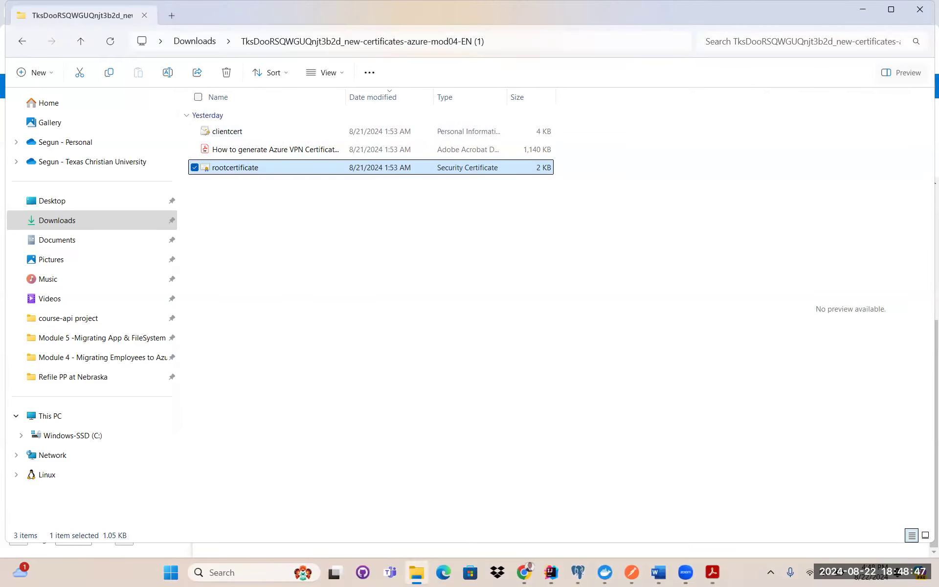
- Switch back to the Azure portal in Chrome and paste the copied text as the first root certificate's public certificate data
mouse_move(524, 572)
left_click(531, 548)
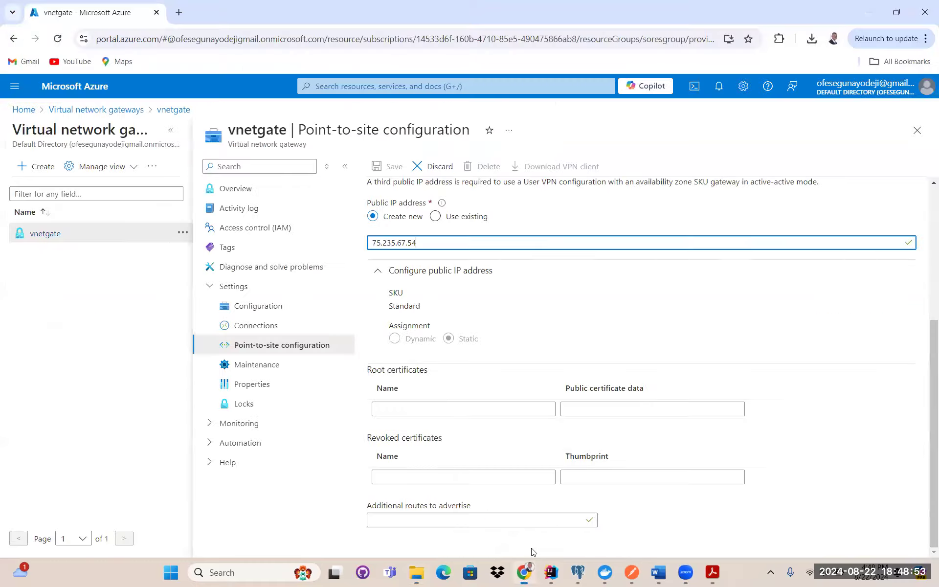
left_click(591, 412)
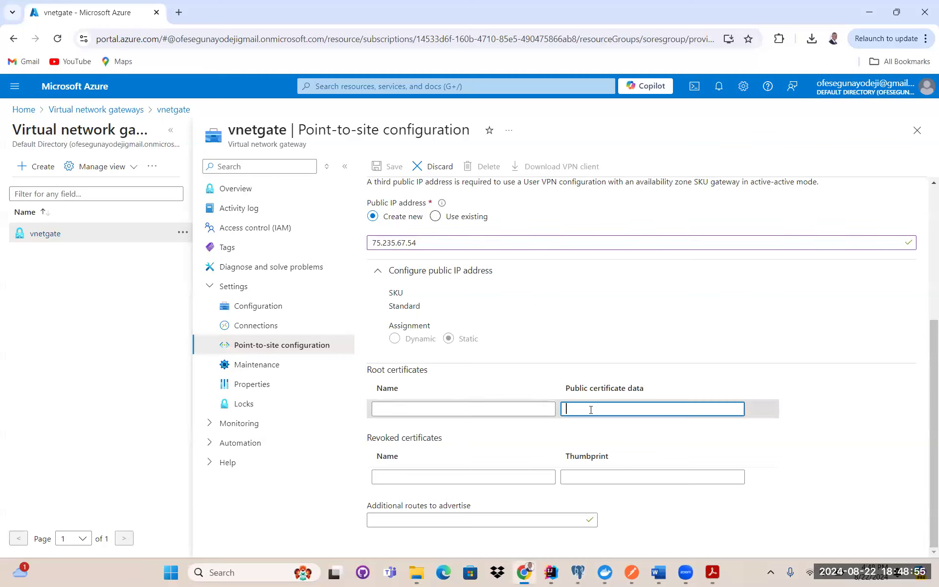
right_click(591, 413)
left_click(612, 275)
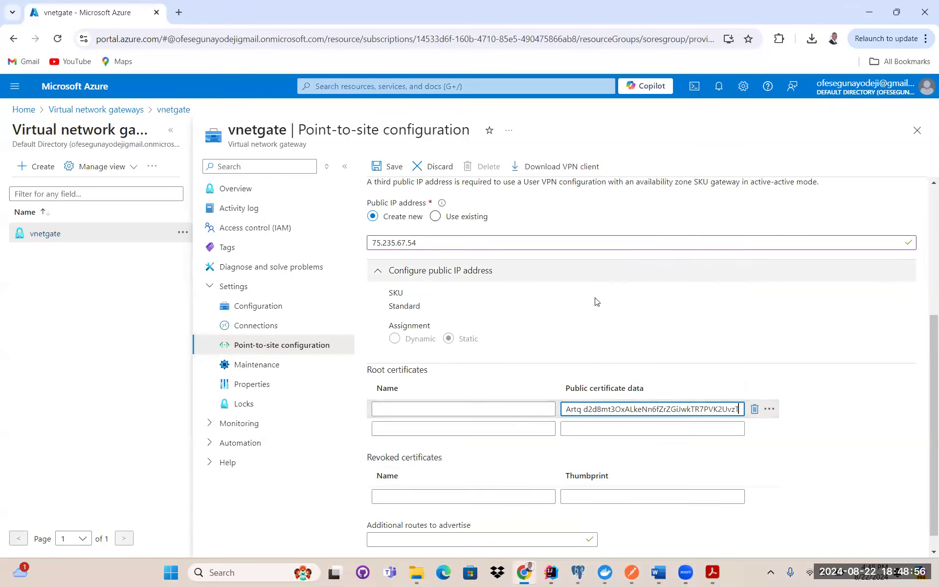
- Name the root certificate P2SRootCert and review the completed point-to-site settings
left_click(475, 409)
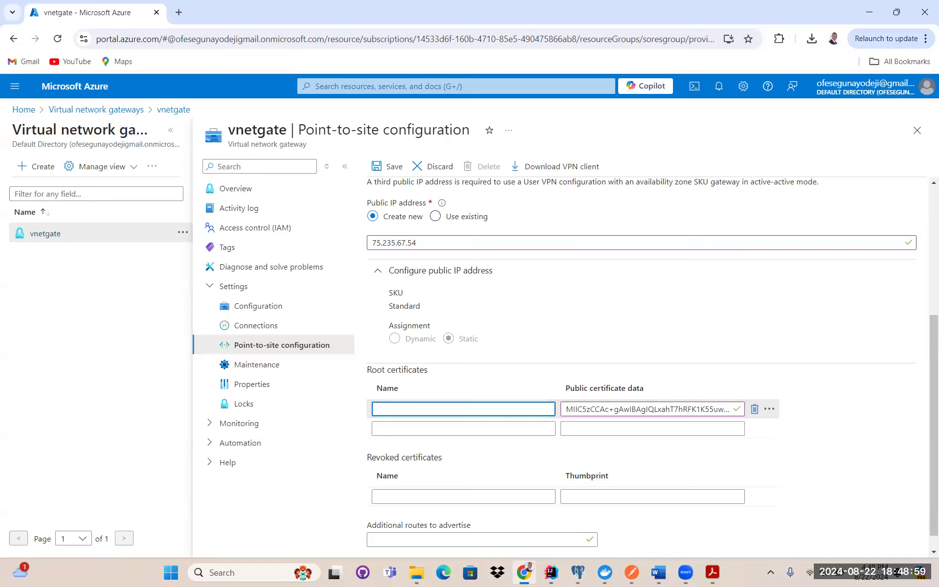
left_click(658, 572)
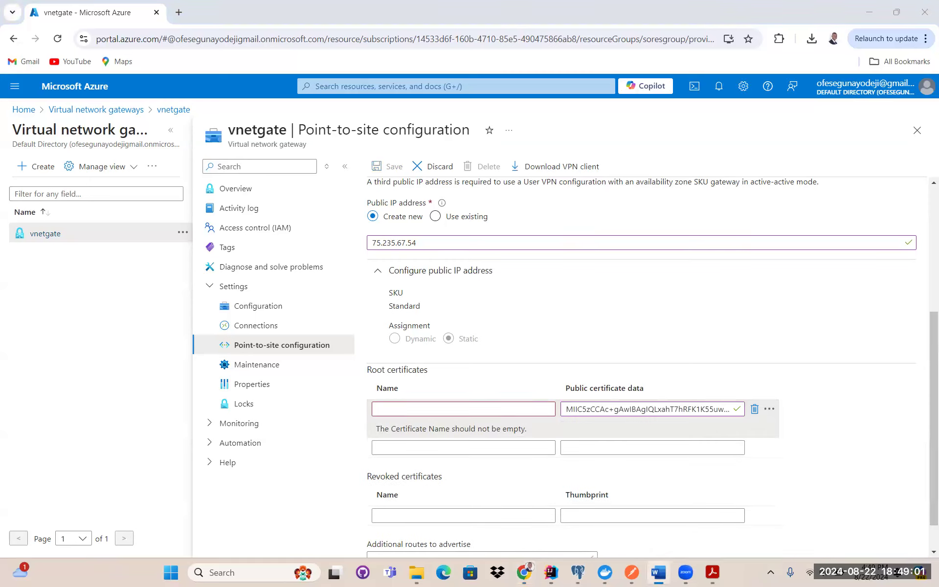
left_click(485, 407)
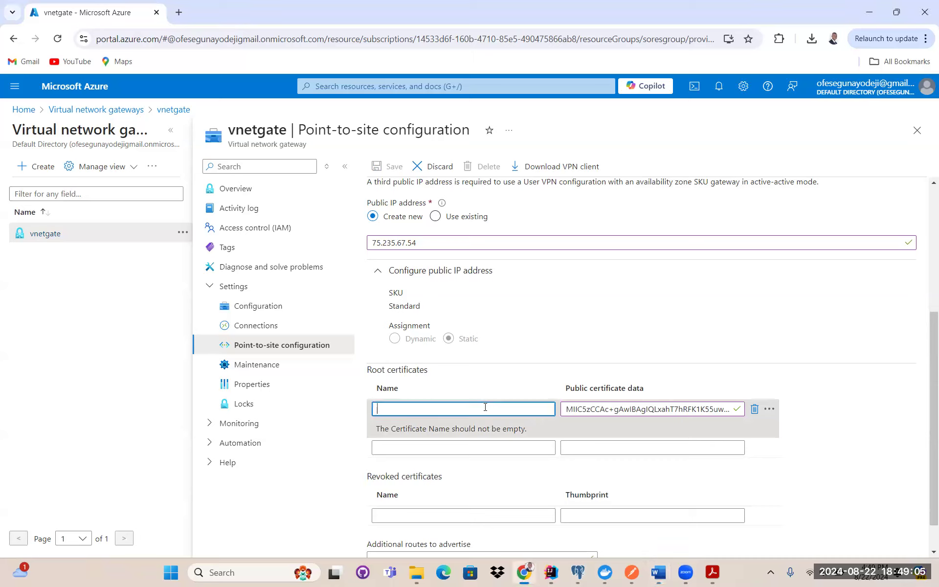
type("p")
key("Caps_Lock")
type("2")
key("BackSpace")
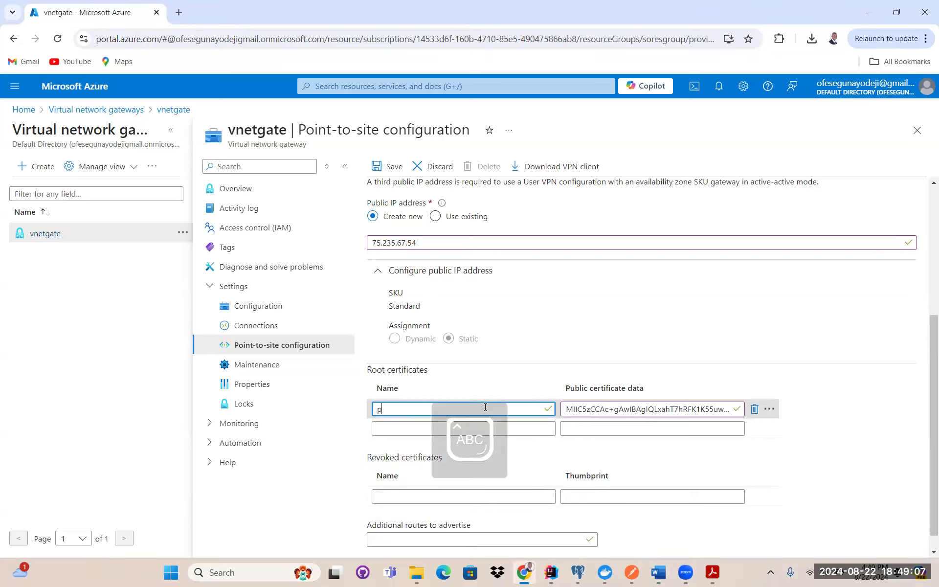
type("P2")
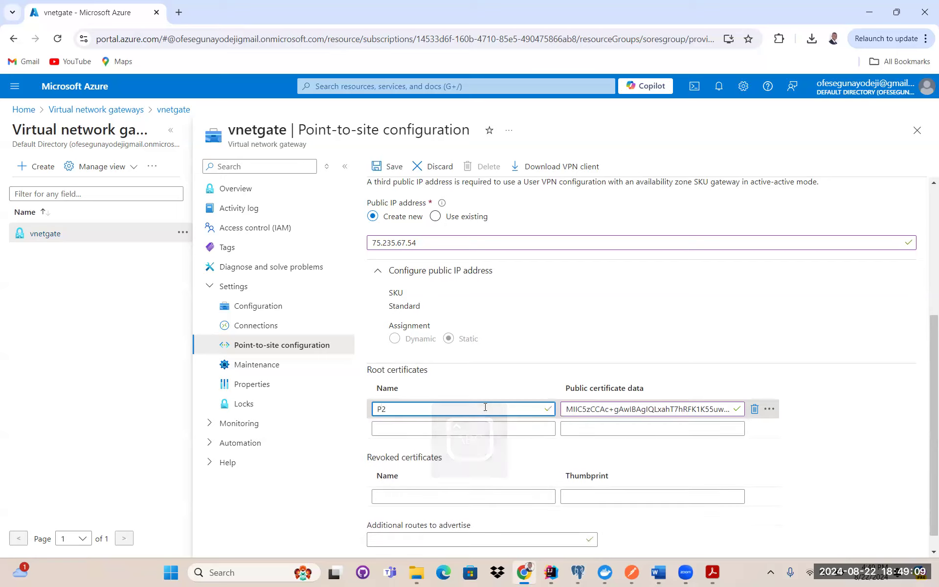
type("SR")
key("Caps_Lock")
type("oo")
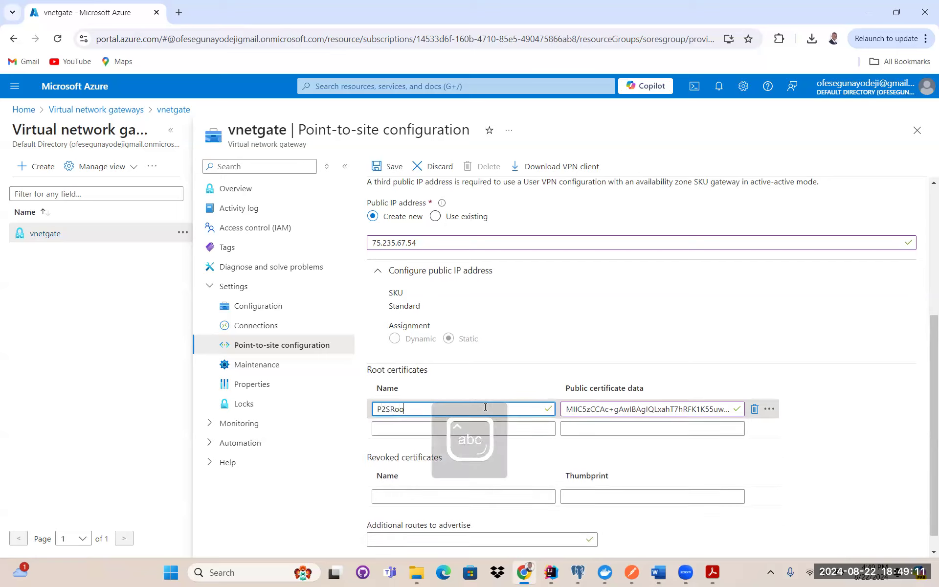
type("tCert")
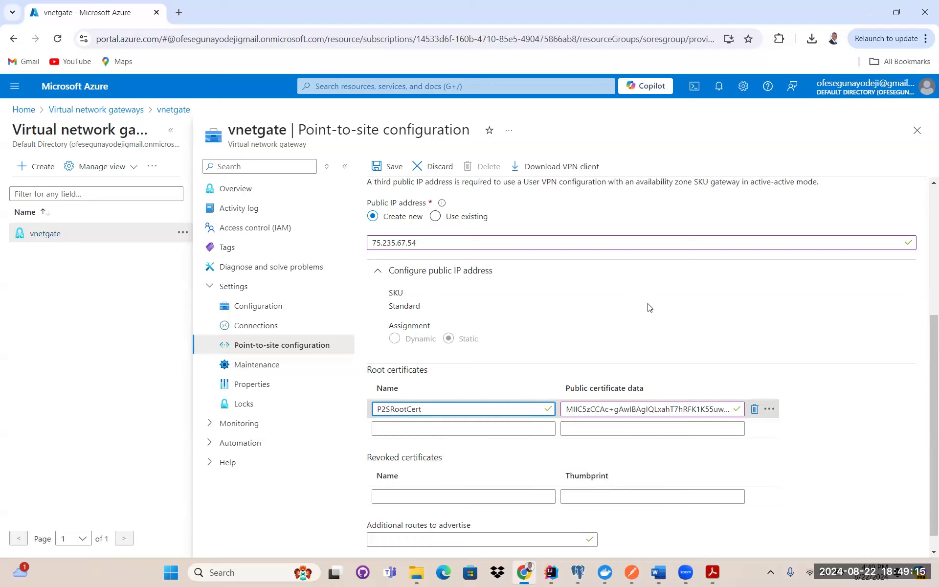
scroll(649, 307, "down", 1)
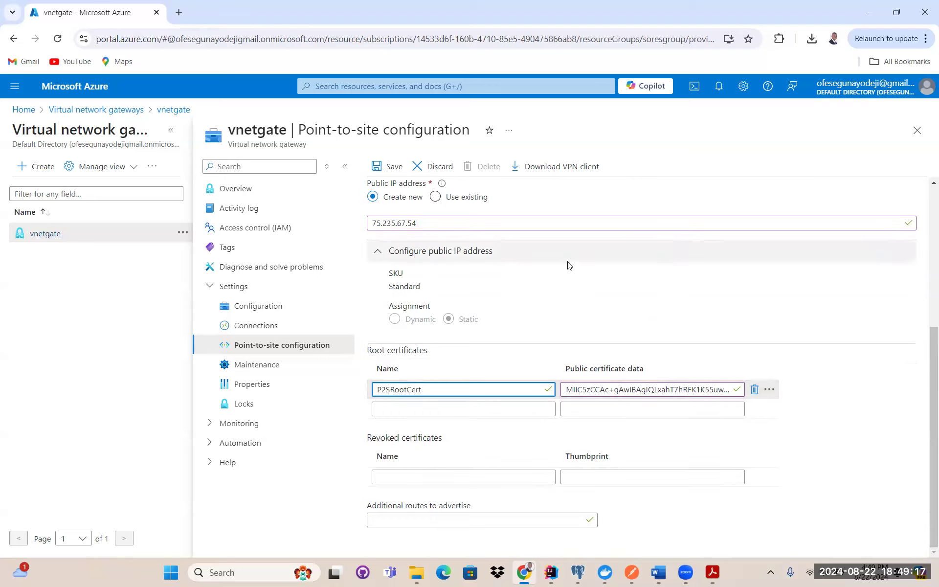
scroll(644, 289, "up", 5)
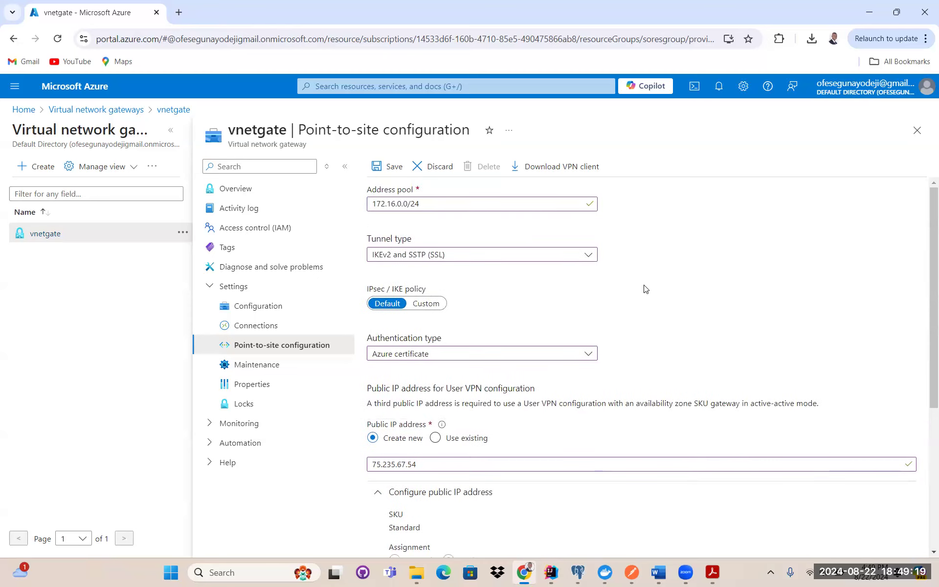
- Check the remaining point-to-site settings and save the configuration on the vnetgate gateway
scroll(644, 289, "down", 5)
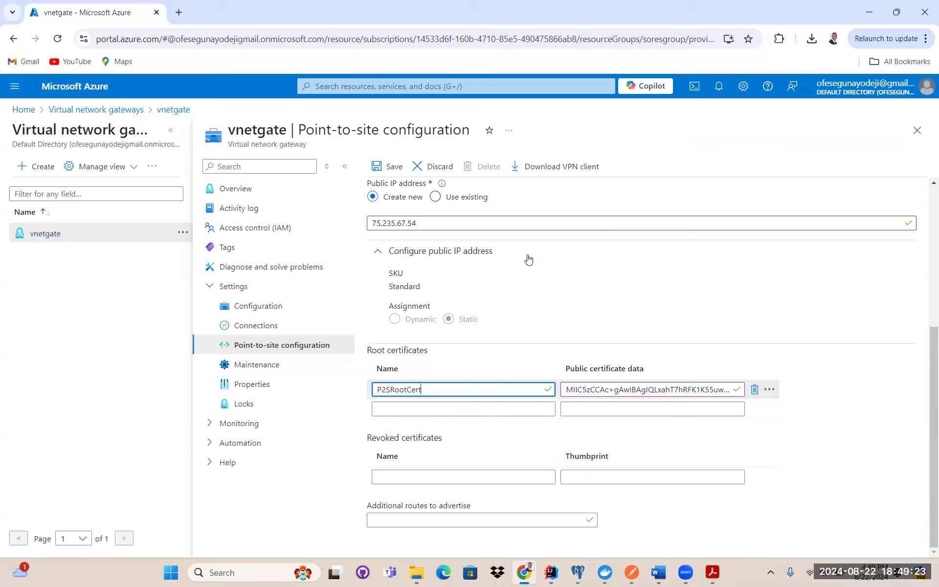
scroll(564, 300, "up", 5)
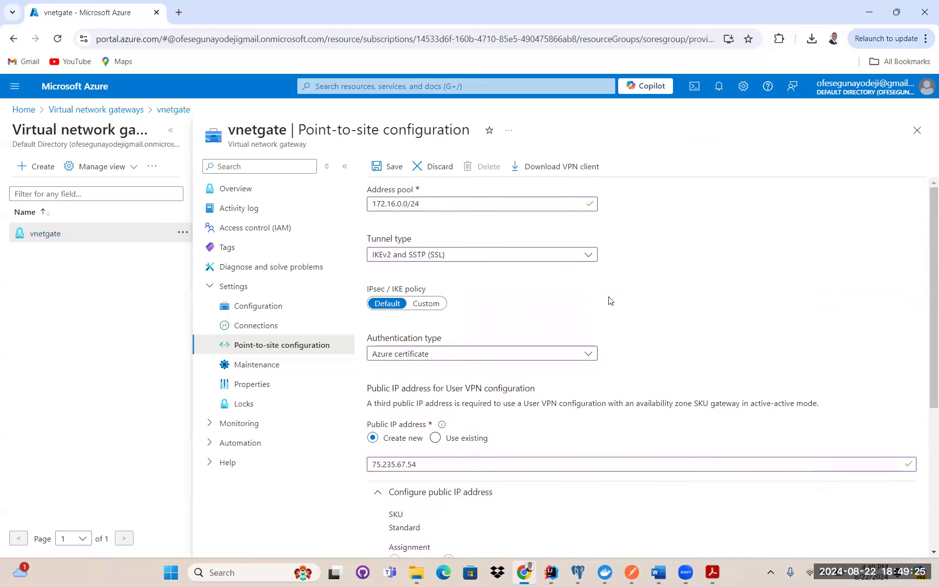
left_click(393, 167)
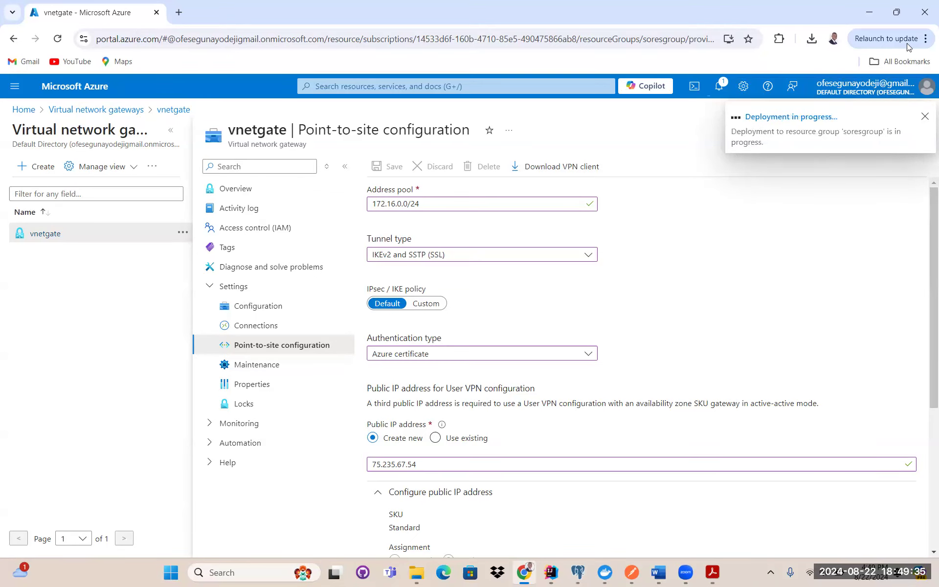
left_click(866, 488)
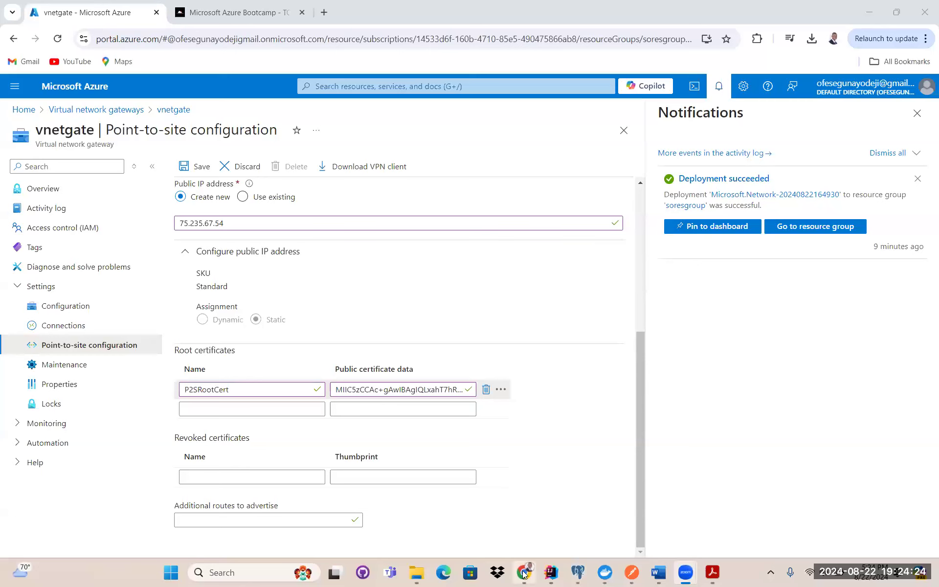
- Return to the Azure portal in Chrome, download the gateway's VPN client package, and show the recent downloads
left_click(523, 573)
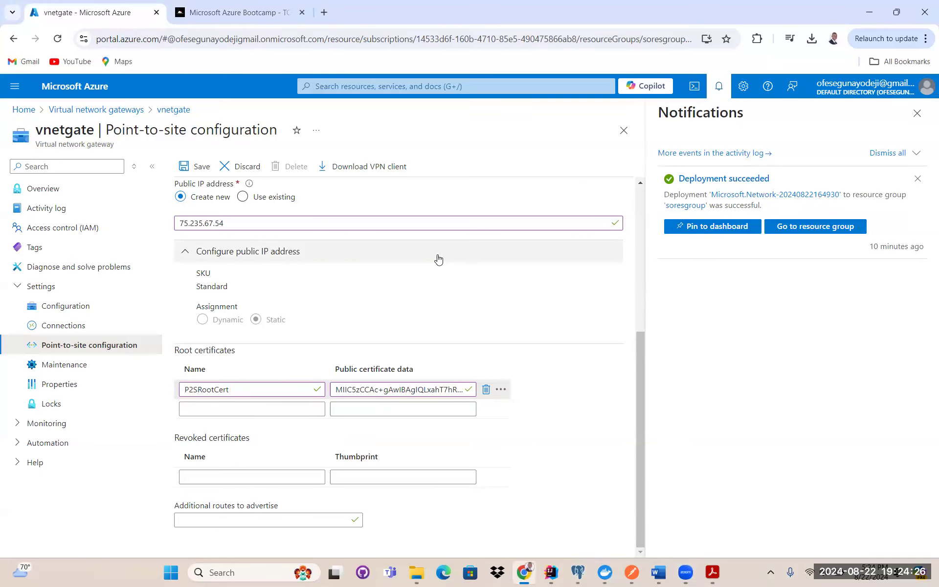
scroll(439, 259, "up", 5)
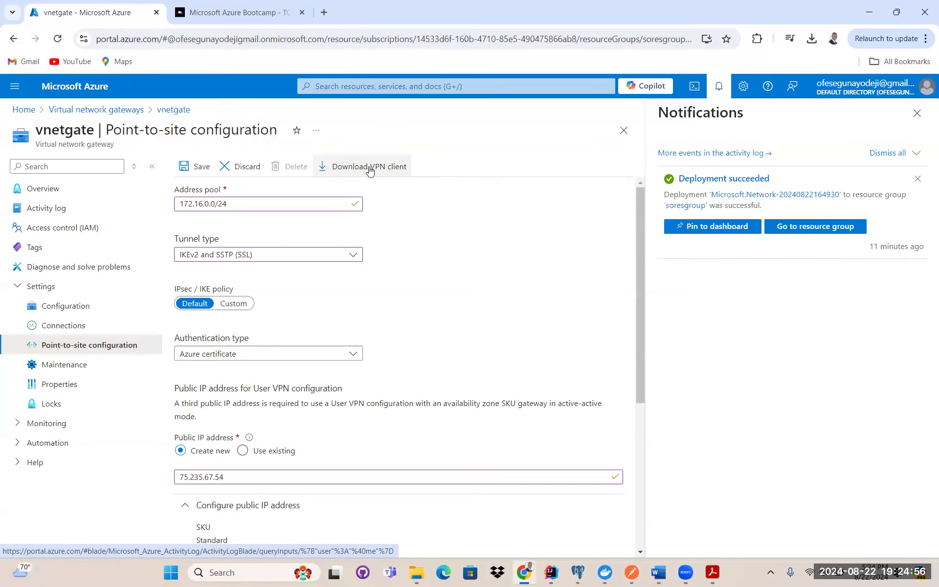
left_click(369, 168)
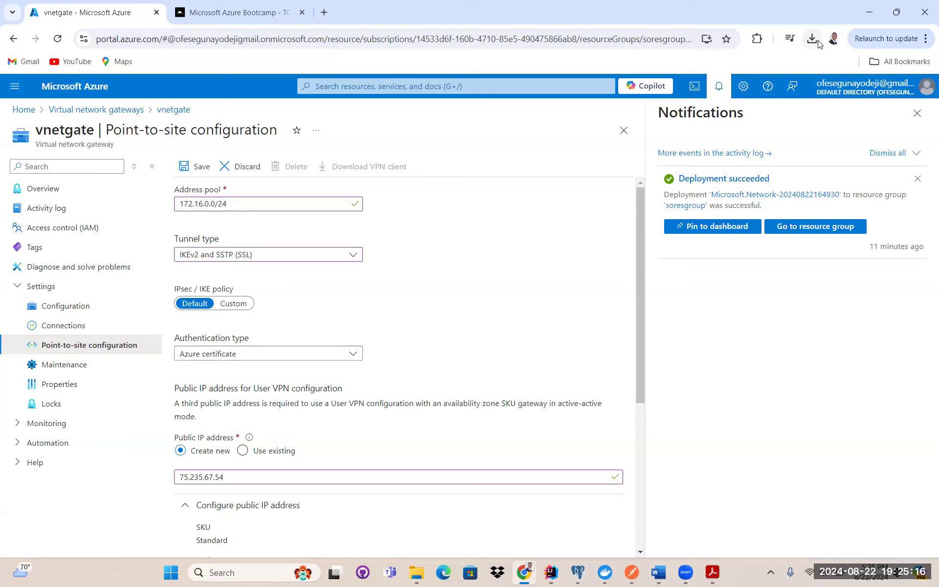
left_click(388, 166)
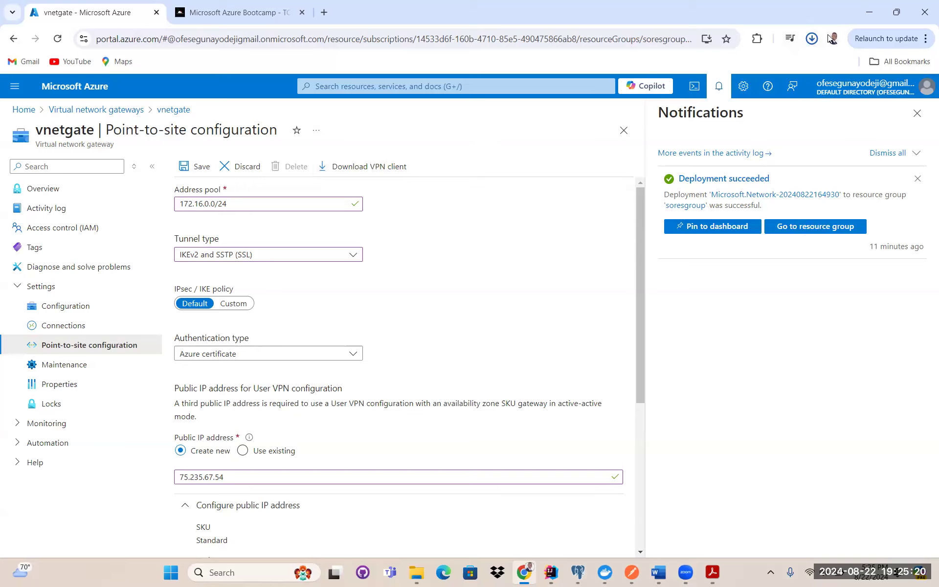
left_click(811, 40)
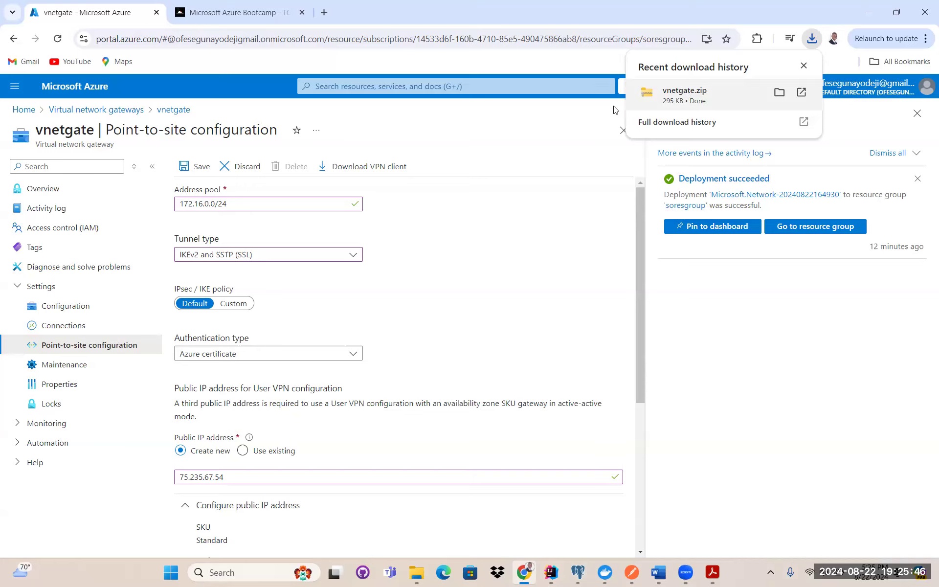
- Switch to File Explorer and start importing the clientcert file for the current user, keeping the suggested file path
left_click(413, 575)
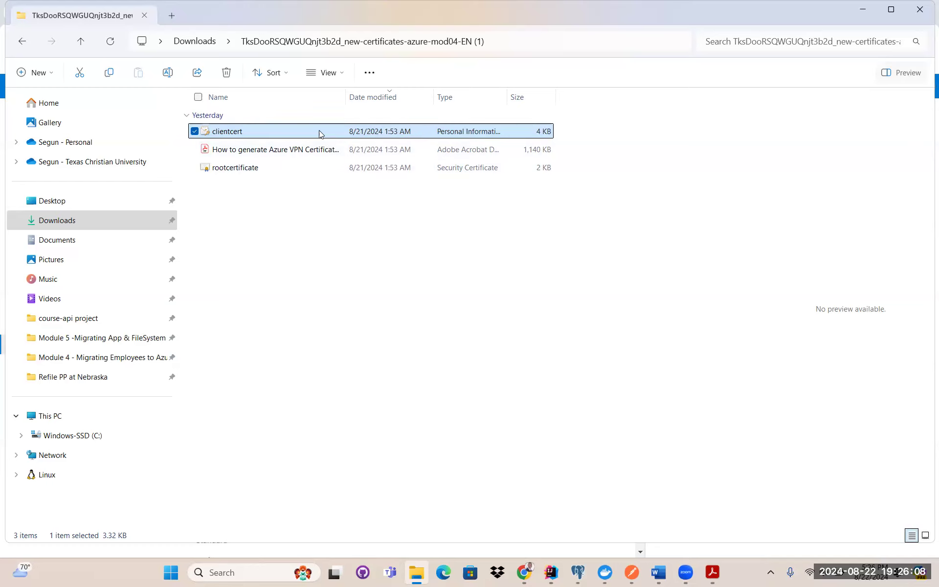
double_click(299, 132)
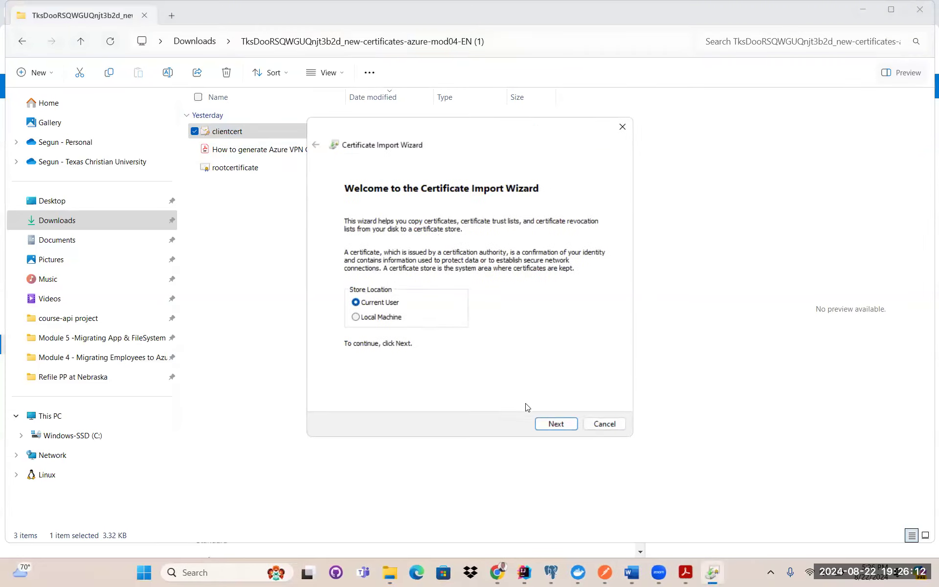
left_click(554, 424)
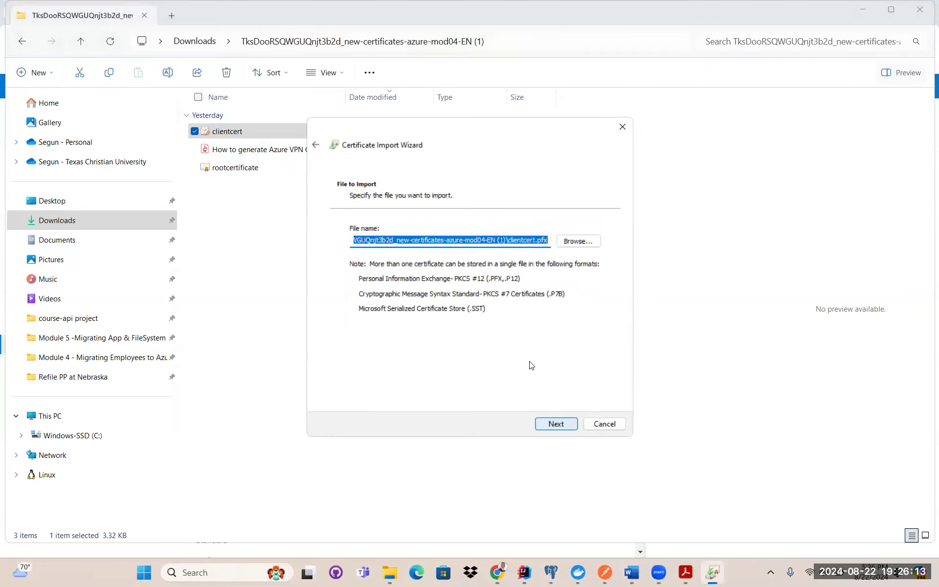
left_click(555, 423)
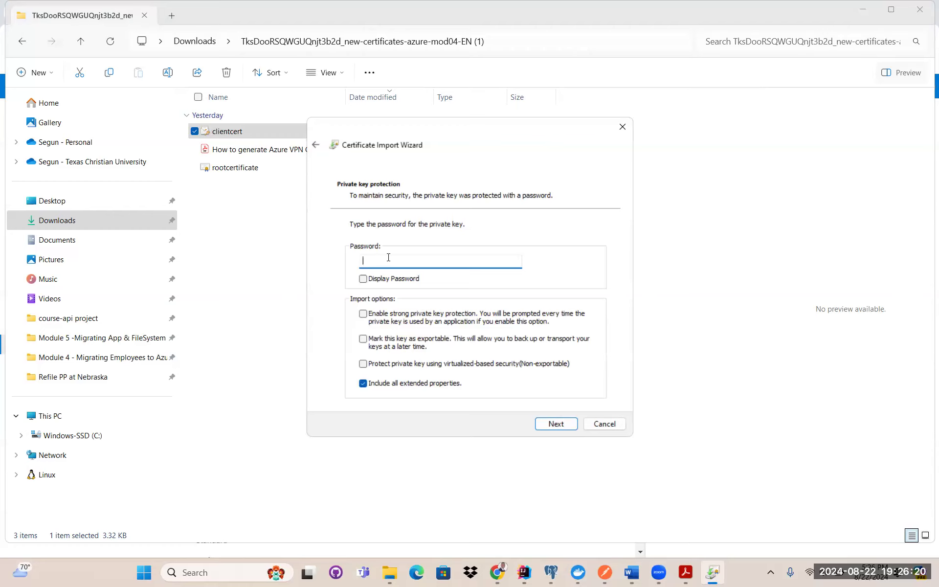
- Enter the private key password for the client certificate and continue with the default import options
type("*****")
key("BackSpace")
key("BackSpace")
key("BackSpace")
key("BackSpace")
key("BackSpace")
key("BackSpace")
key("BackSpace")
key("BackSpace")
key("BackSpace")
key("BackSpace")
key("BackSpace")
key("BackSpace")
type("****")
left_click(556, 424)
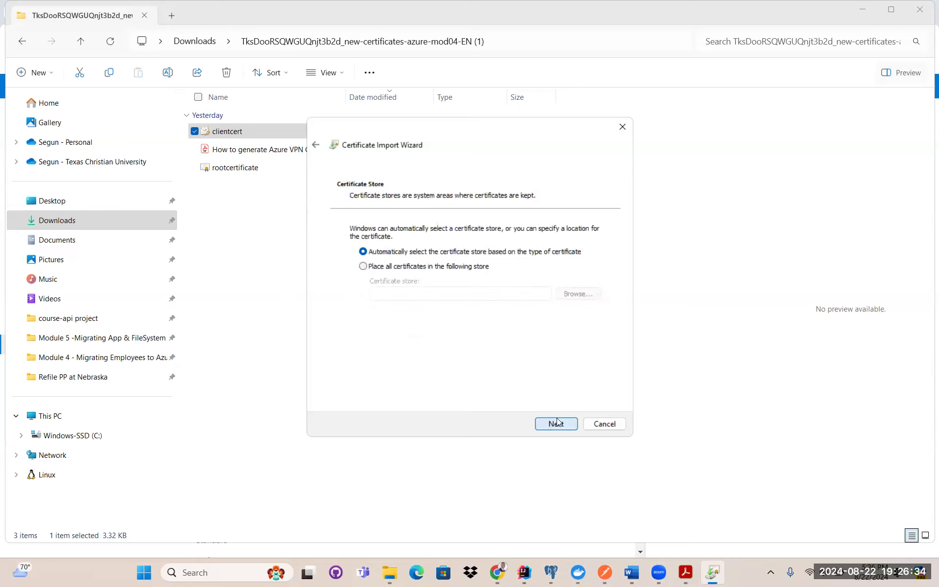
- Finish the certificate import with the certificate store selected automatically, and dismiss the closing message
left_click(552, 428)
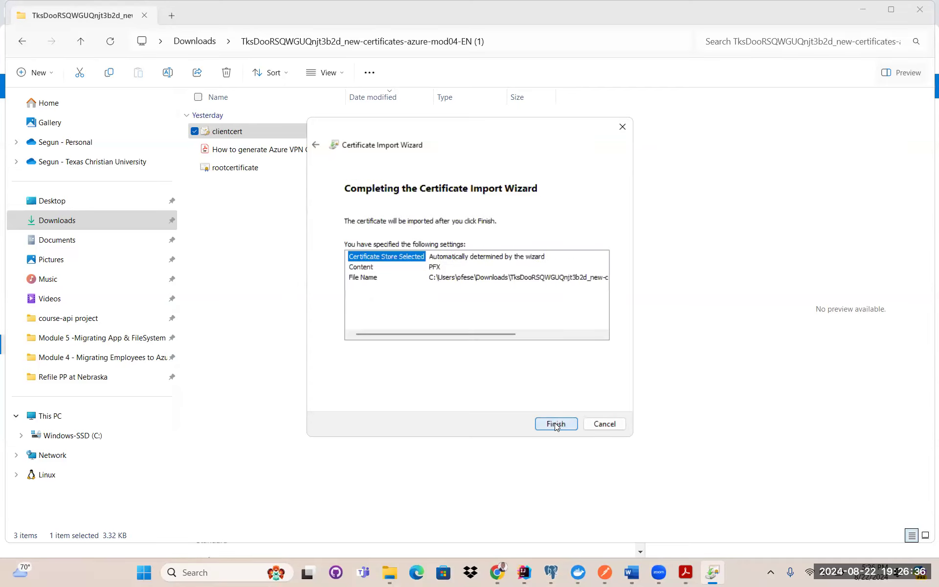
left_click(556, 424)
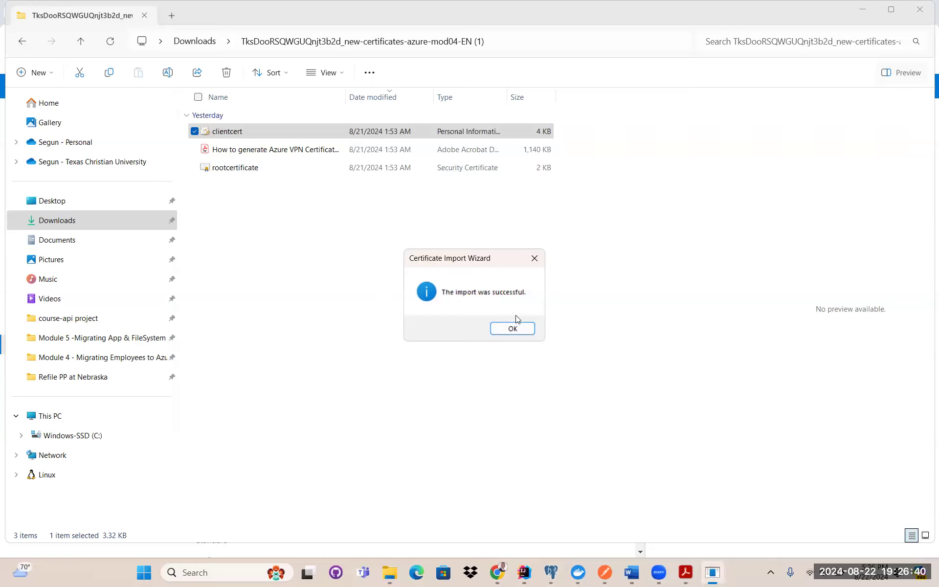
left_click(513, 328)
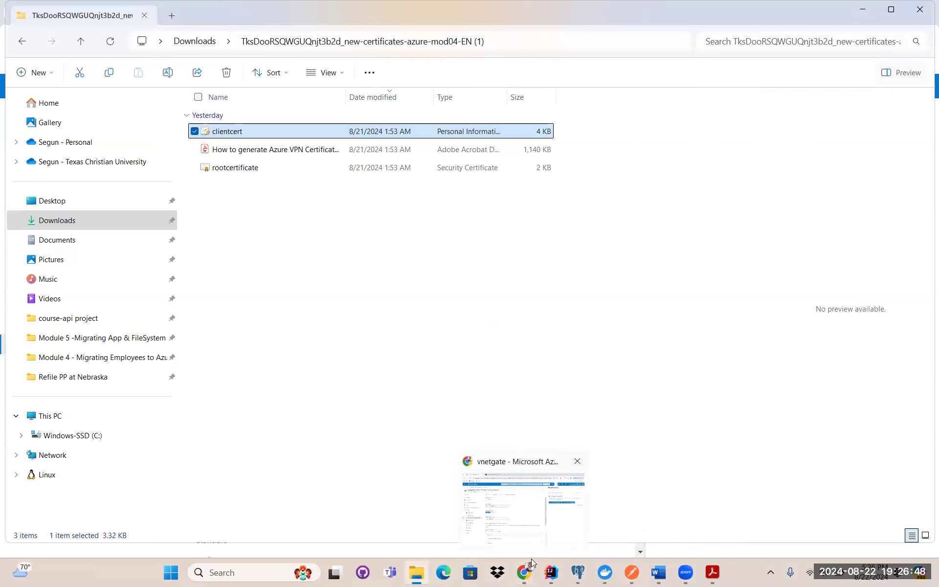
- Switch back to Chrome, open the downloaded vnetgate.zip, and go into its WindowsAmd64 folder
left_click(523, 573)
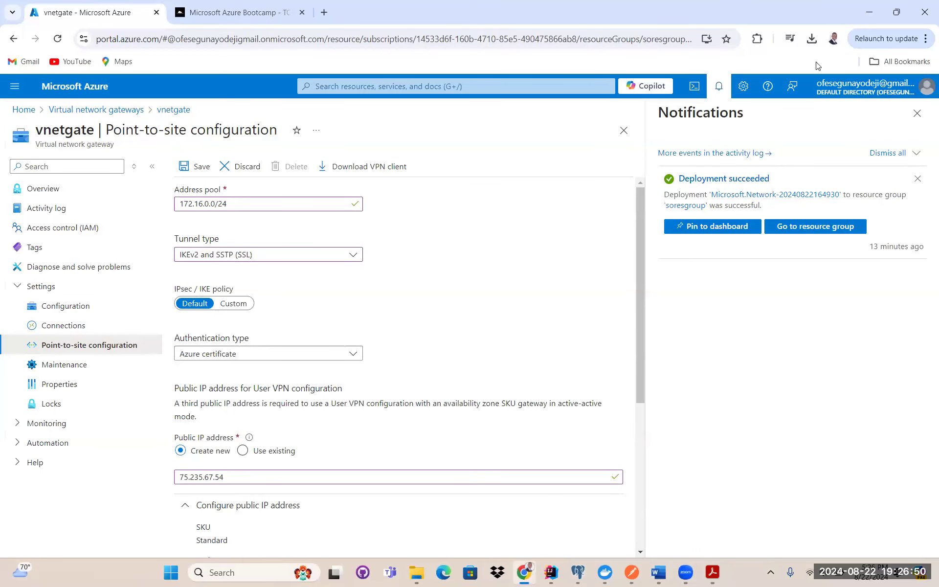
left_click(812, 38)
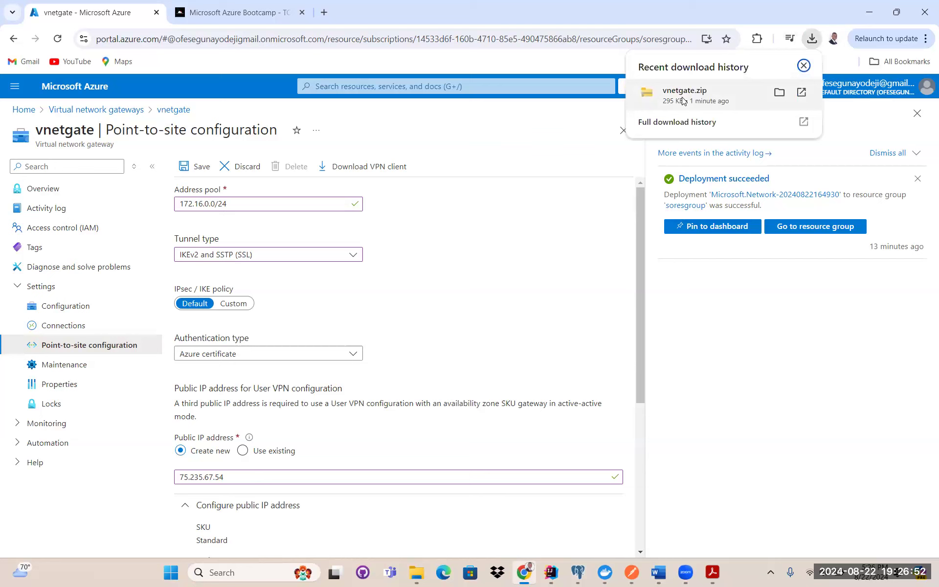
left_click(779, 92)
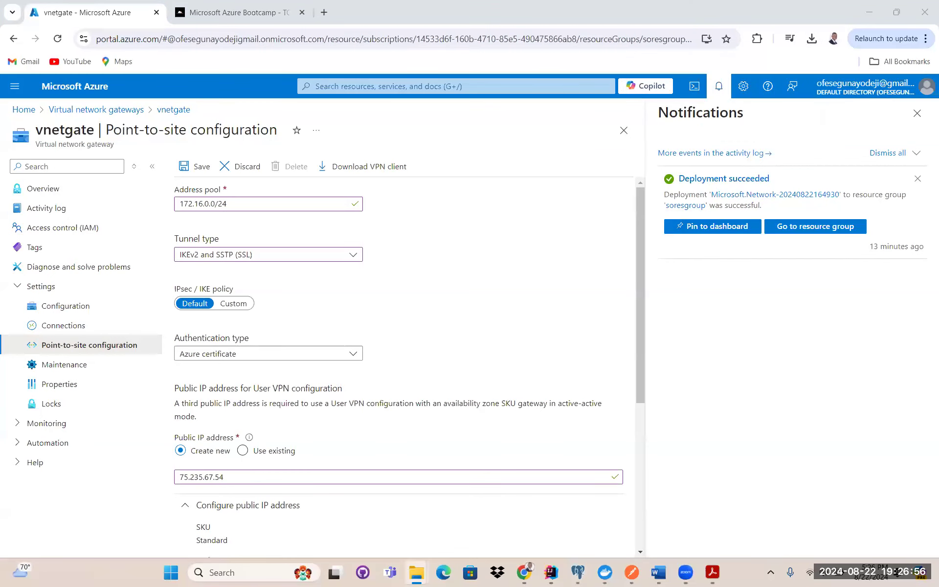
left_click(674, 107)
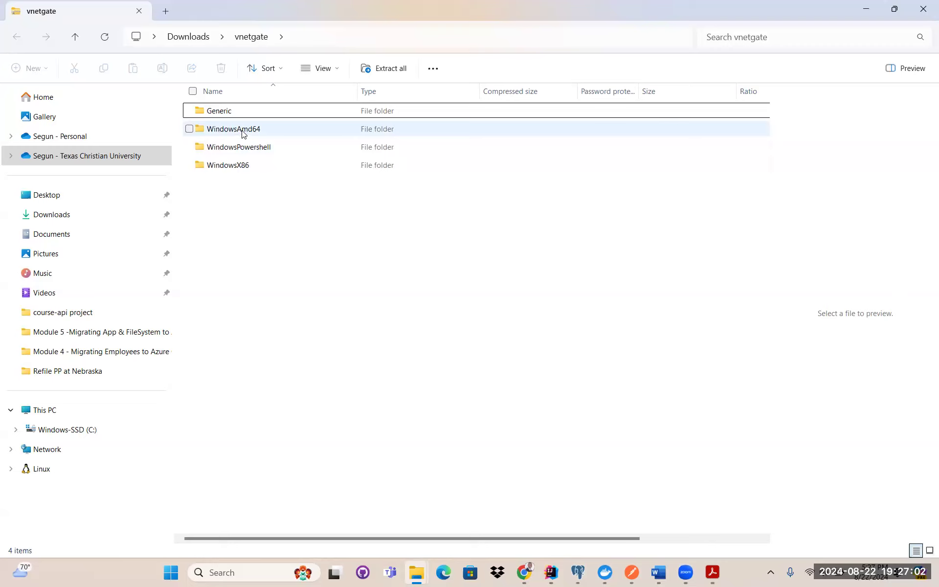
double_click(258, 130)
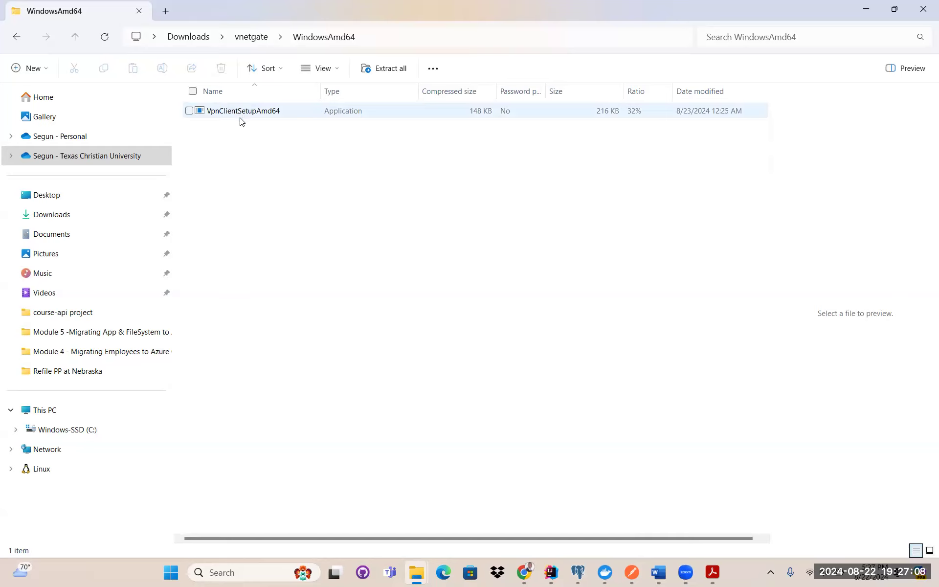
- Launch VpnClientSetupAmd64 from the archive and extract all files to the vnetgate folder in Downloads
double_click(267, 111)
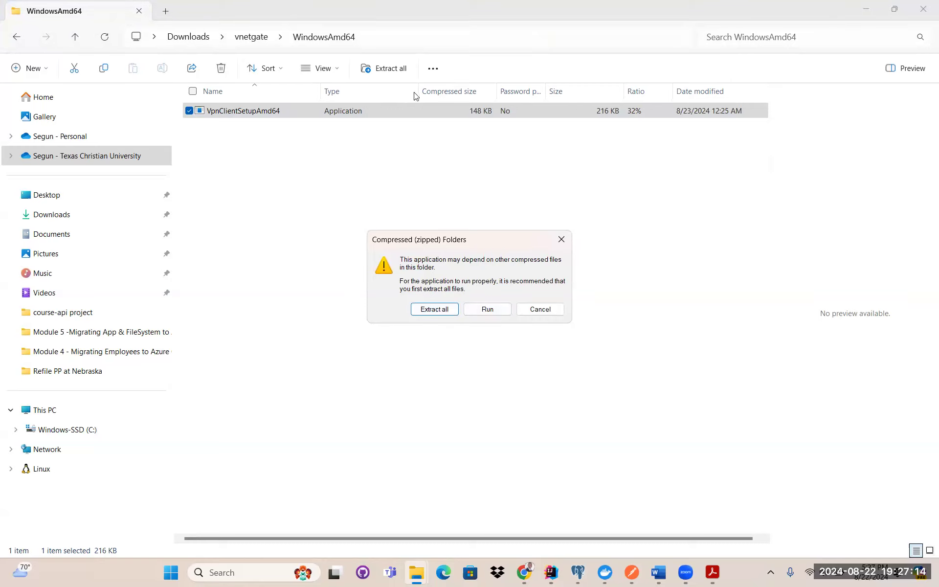
left_click(435, 310)
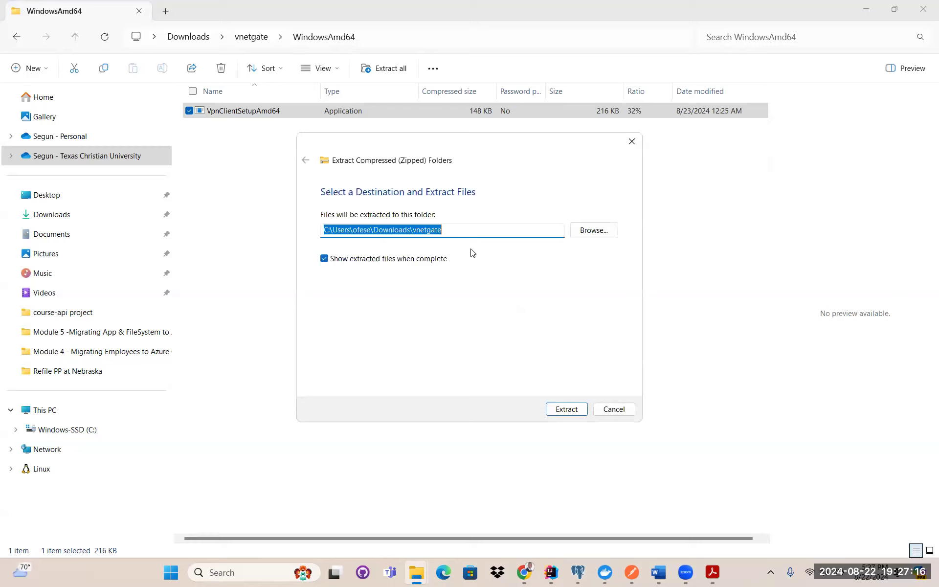
left_click(567, 410)
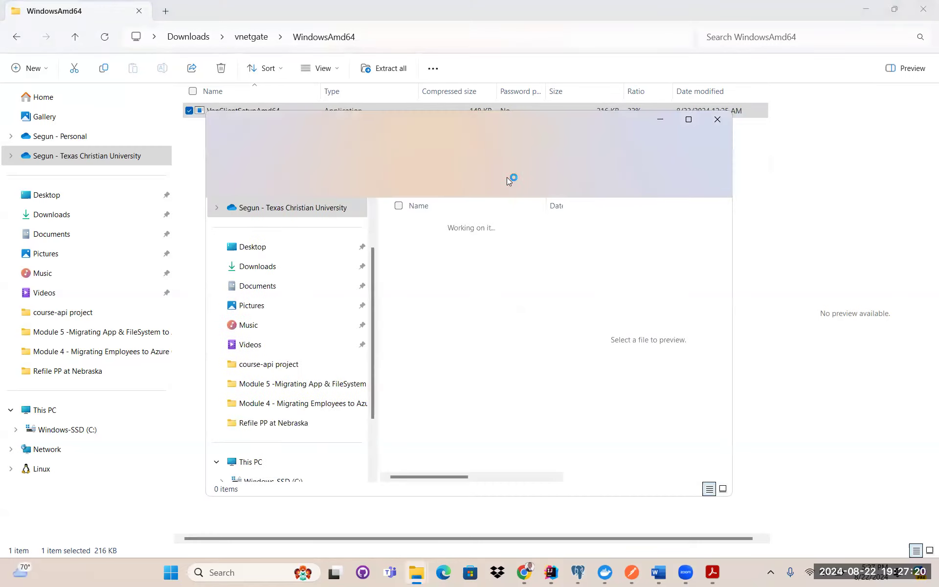
- Run VpnClientSetupAmd64 from the extracted WindowsAmd64 folder despite the SmartScreen block, and install the VPN client for soVNet
double_click(450, 276)
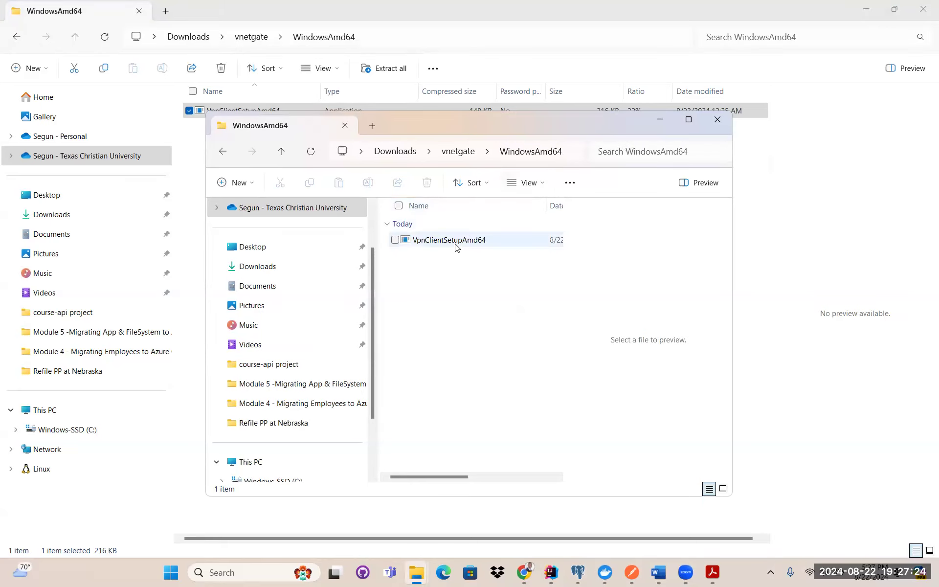
double_click(456, 247)
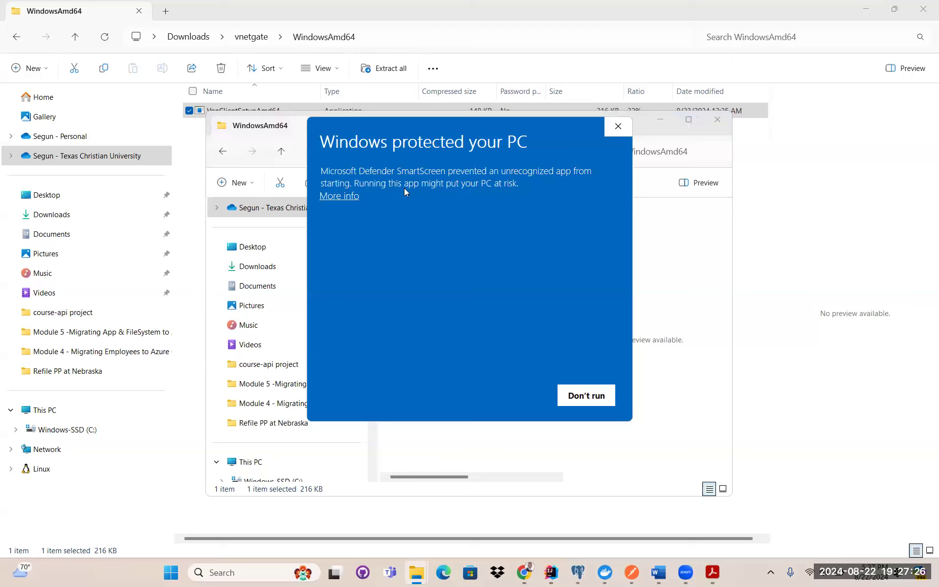
left_click(338, 197)
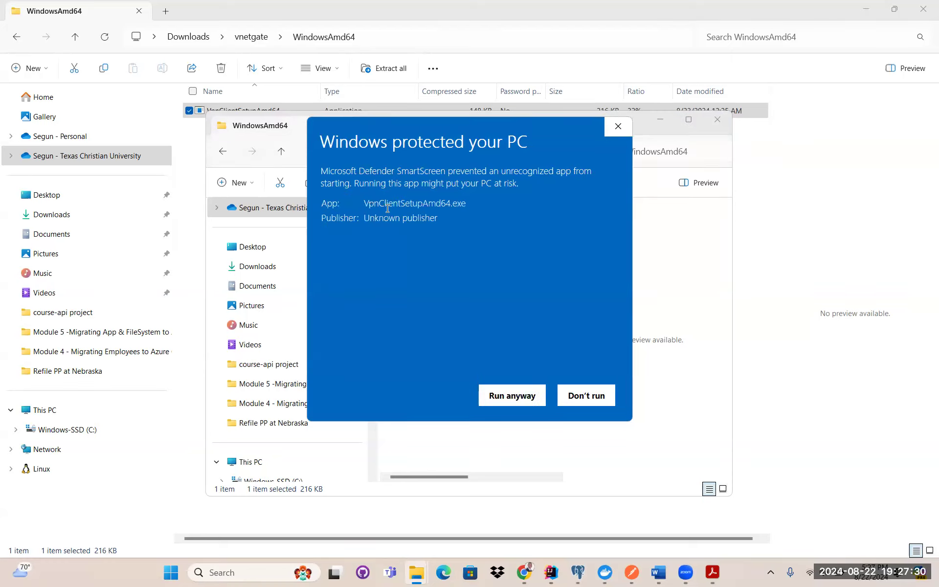
left_click(507, 397)
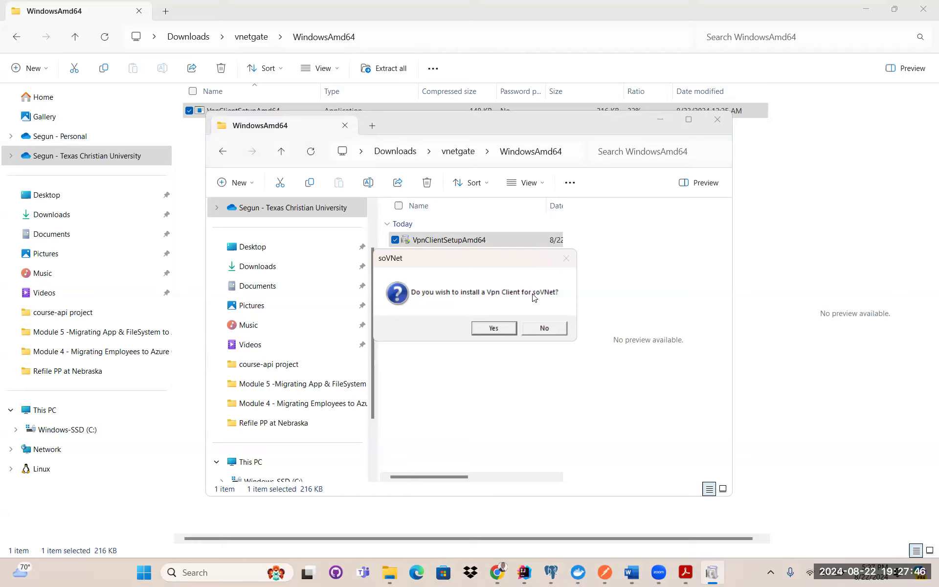
left_click(499, 330)
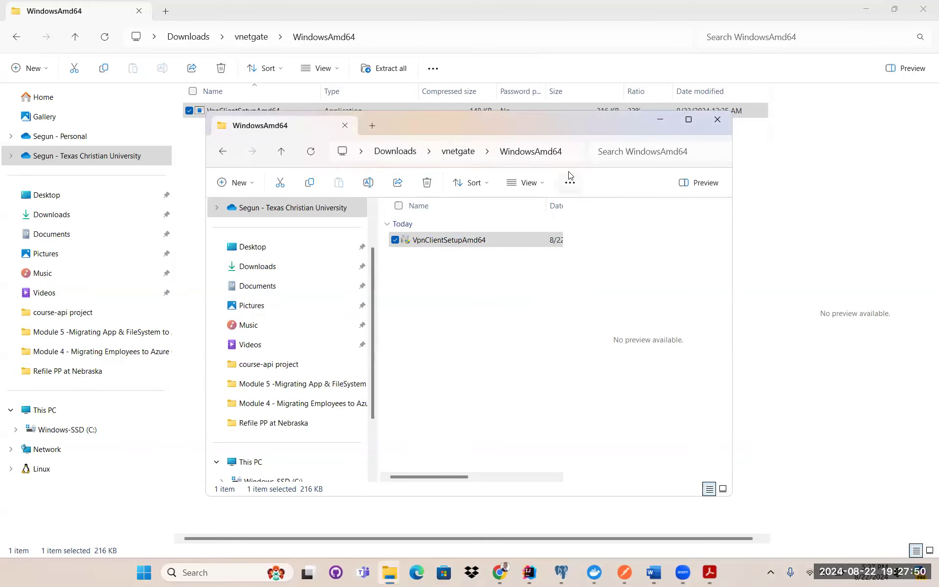
- Close both WindowsAmd64 File Explorer windows and dismiss the portal's notifications pane
left_click_drag(550, 112, 539, 26)
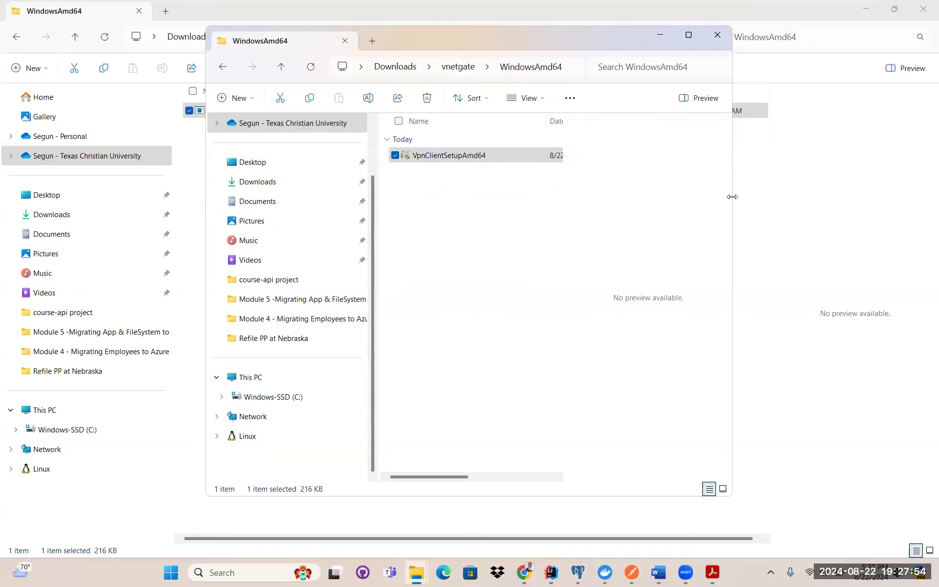
left_click_drag(732, 196, 885, 196)
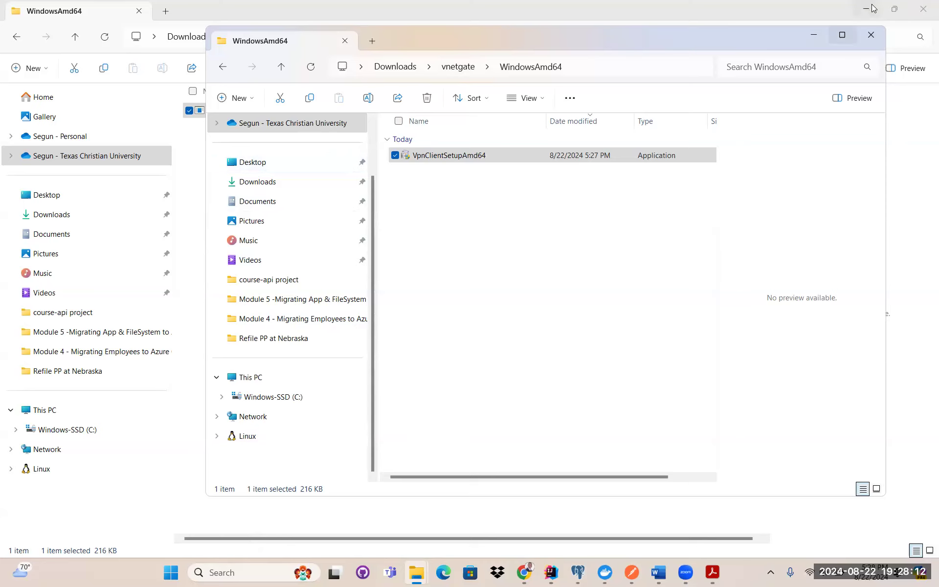
left_click(924, 10)
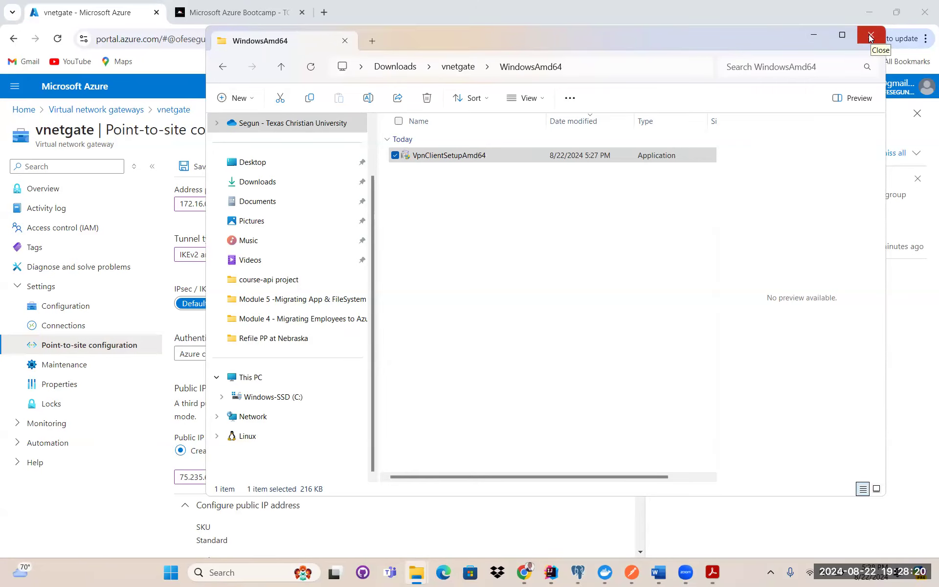
left_click(871, 36)
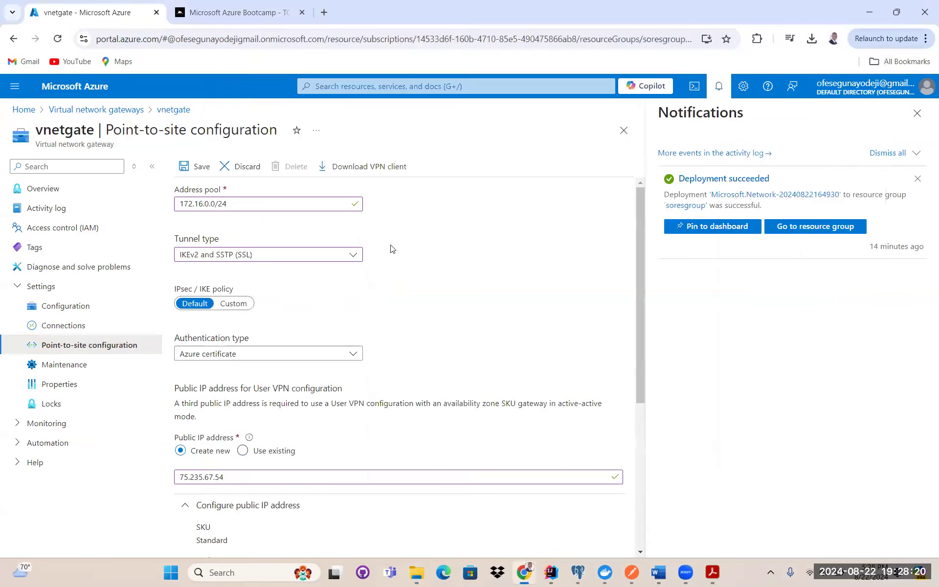
left_click(916, 113)
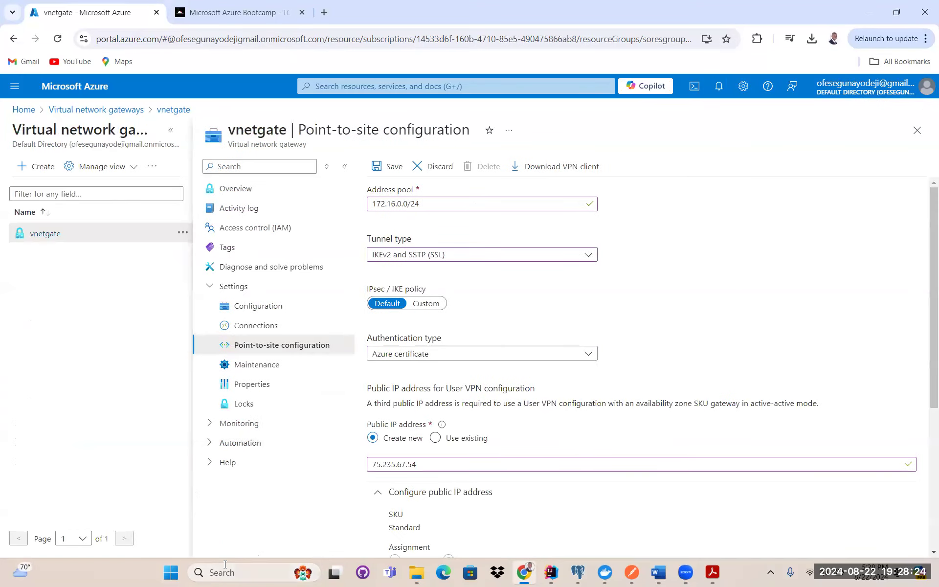
- Open the Windows VPN settings and connect to soVNet through the Azure VPN client, approving its follow-up prompt
left_click(226, 572)
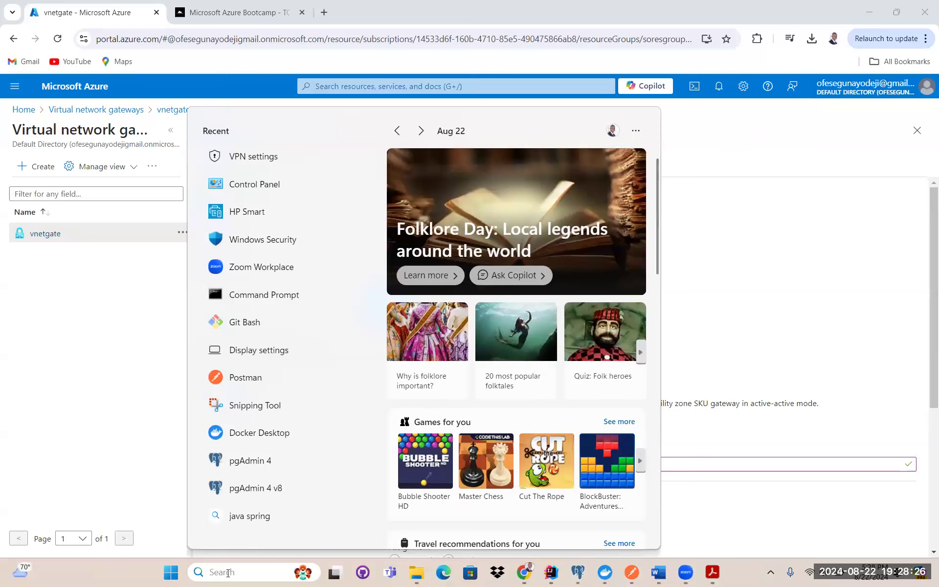
left_click(258, 160)
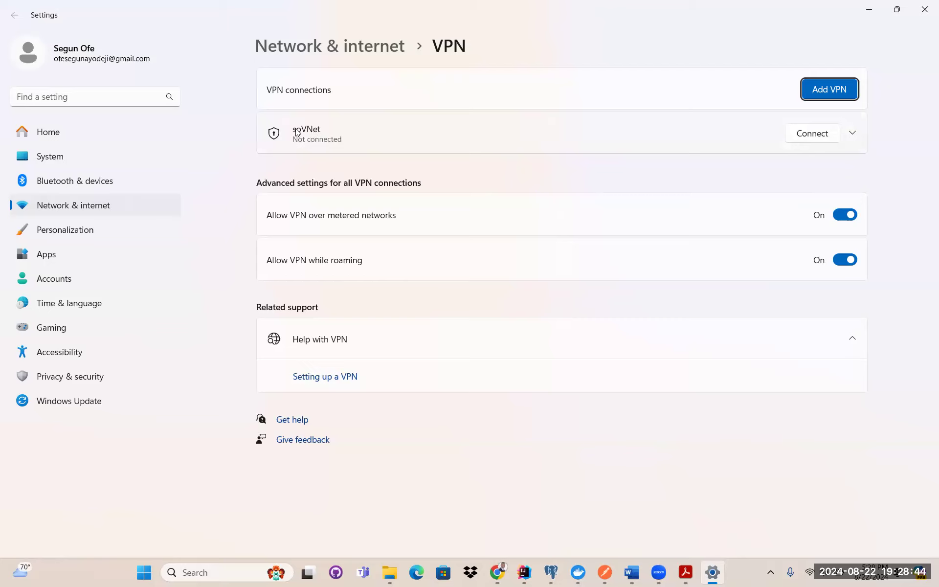
left_click(810, 133)
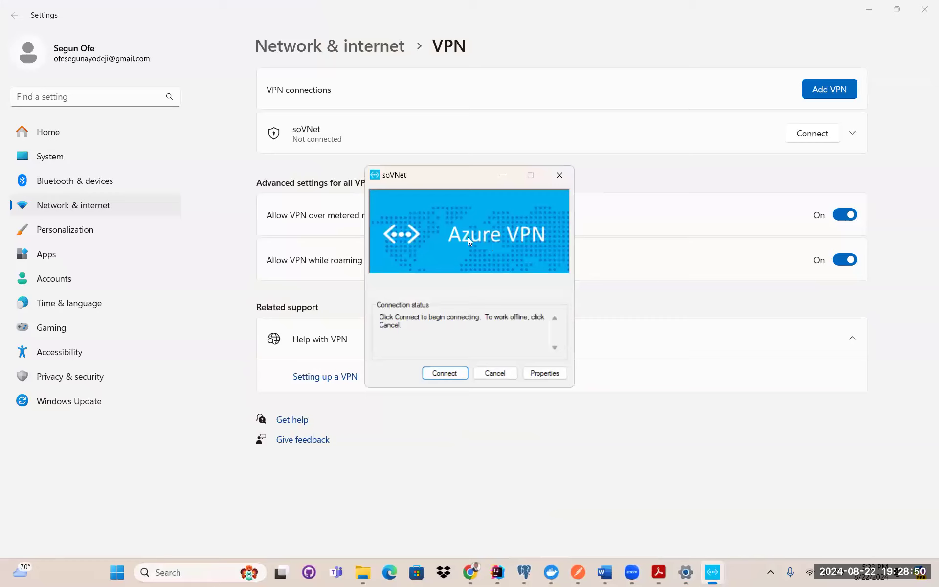
left_click(443, 372)
left_click(498, 329)
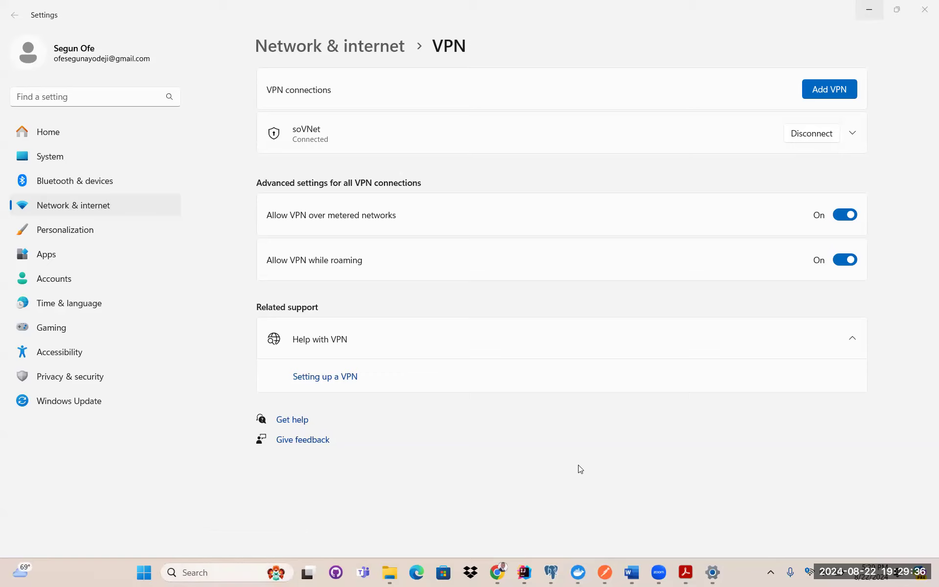
- Launch Git Bash from the recent apps and maximize its terminal window
left_click(248, 572)
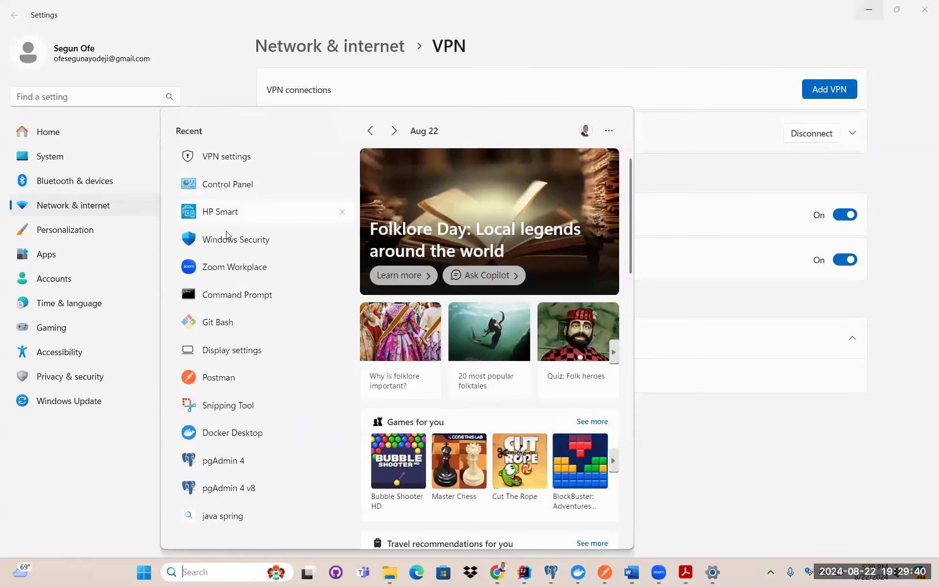
left_click(221, 324)
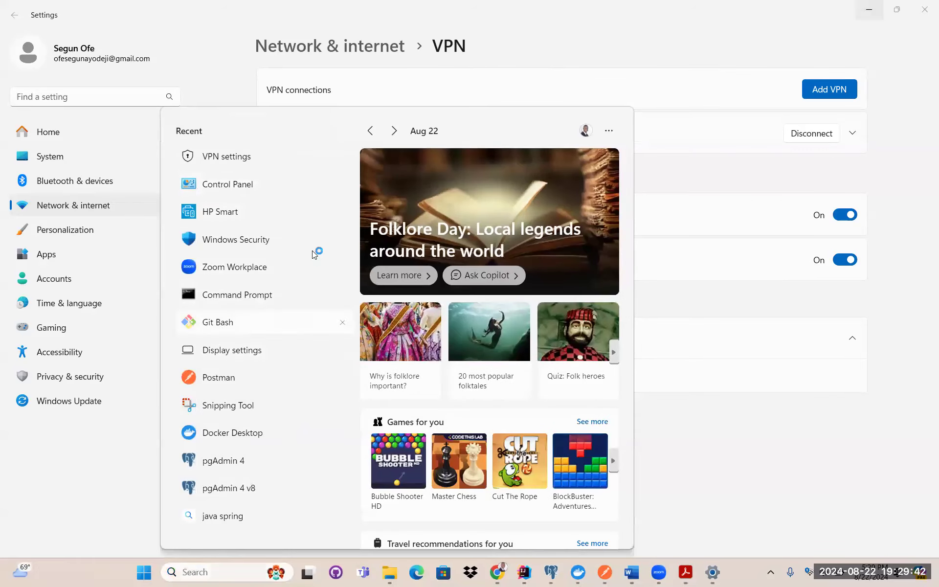
mouse_move(418, 106)
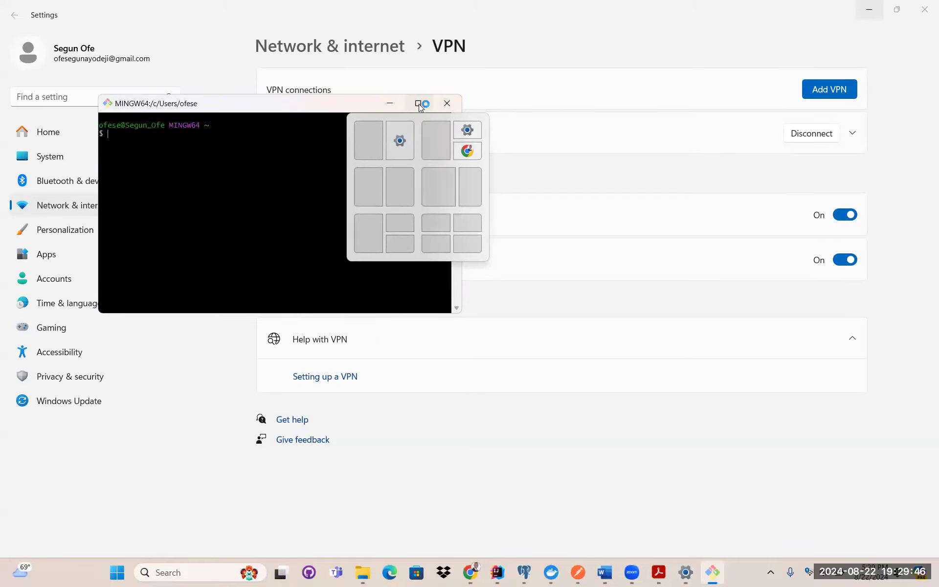
left_click(418, 105)
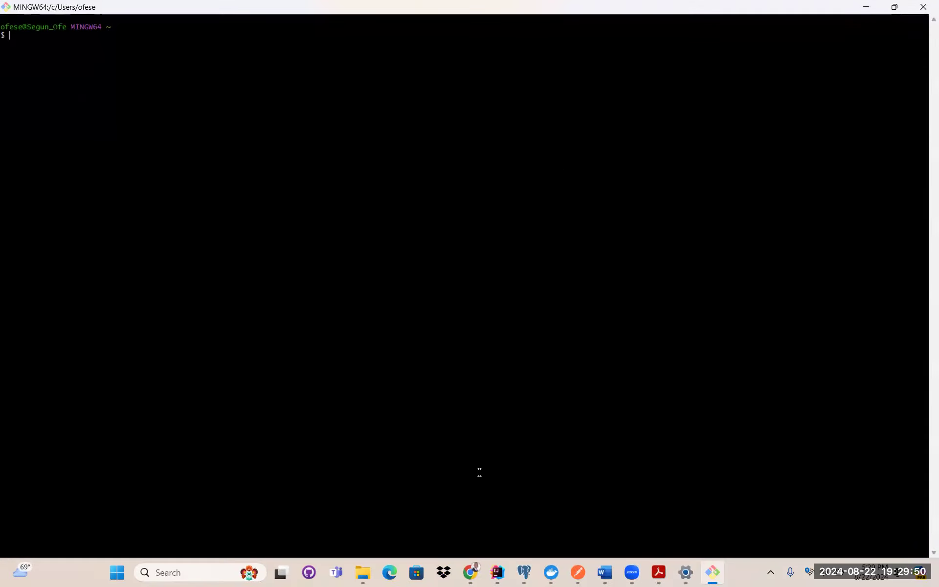
- Switch back to Chrome, go from the Azure home page to the soapp virtual machine, and reload its overview page
mouse_move(474, 568)
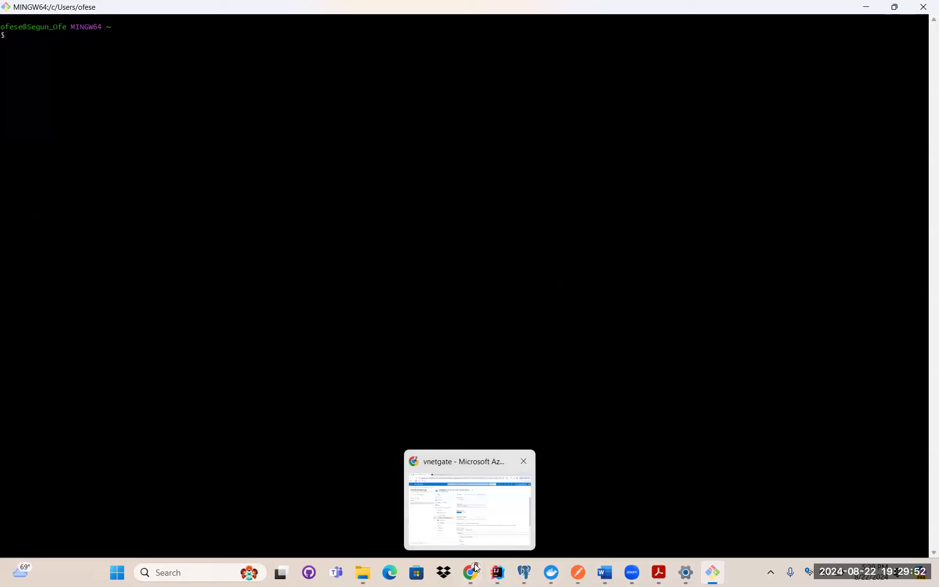
left_click(474, 570)
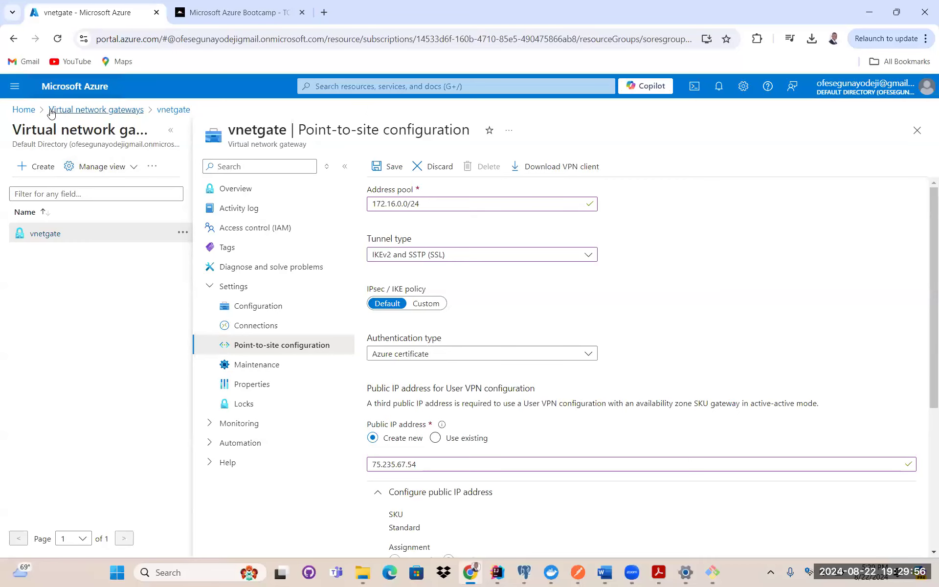
left_click(27, 112)
left_click(523, 117)
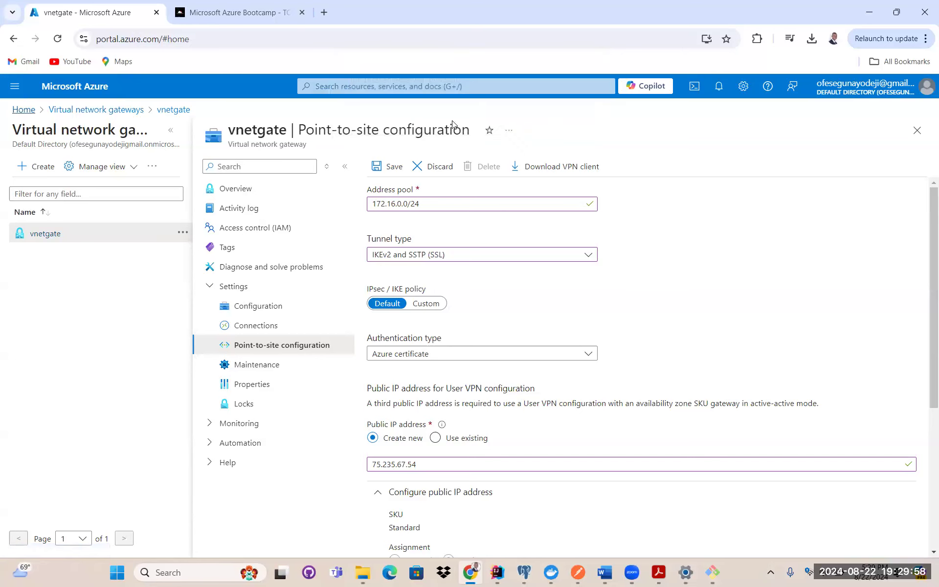
left_click(368, 166)
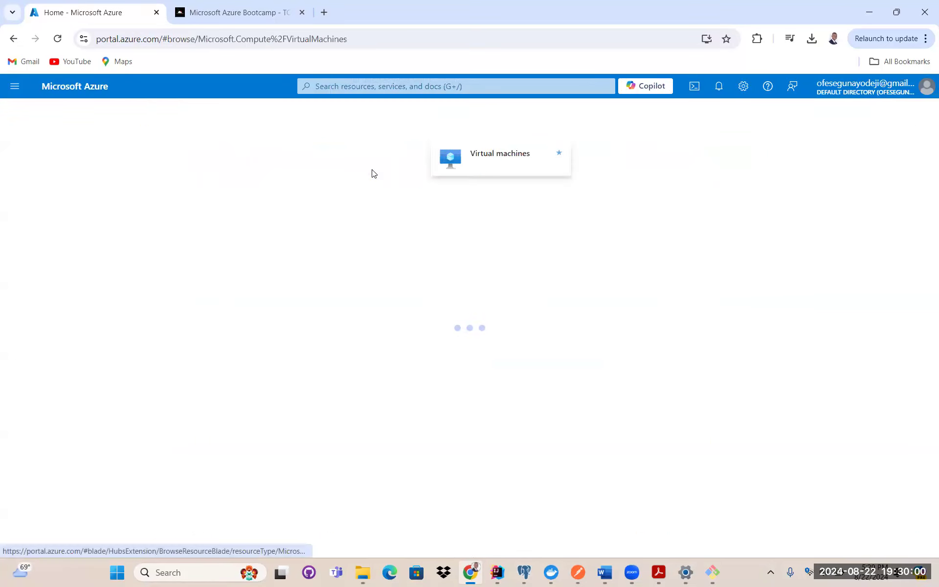
left_click(52, 265)
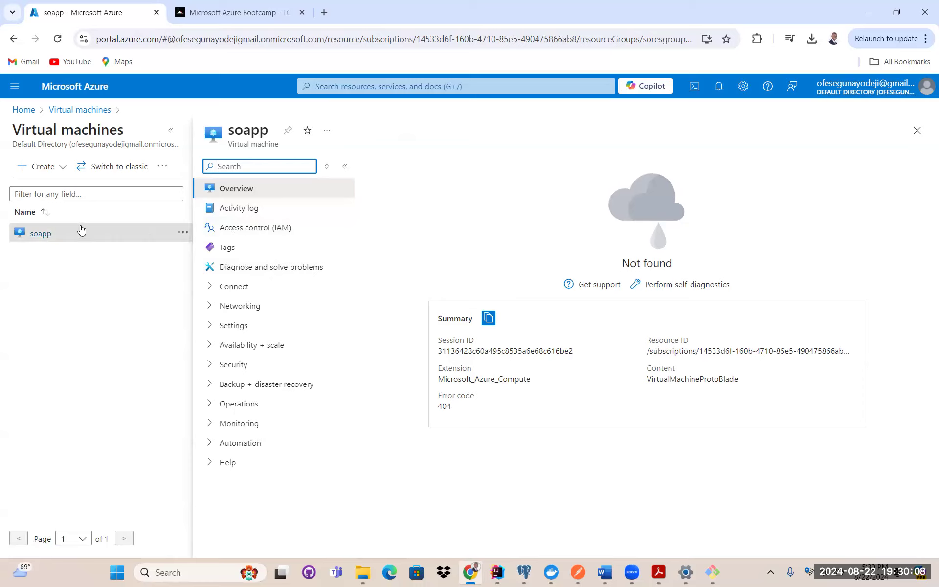
left_click(57, 39)
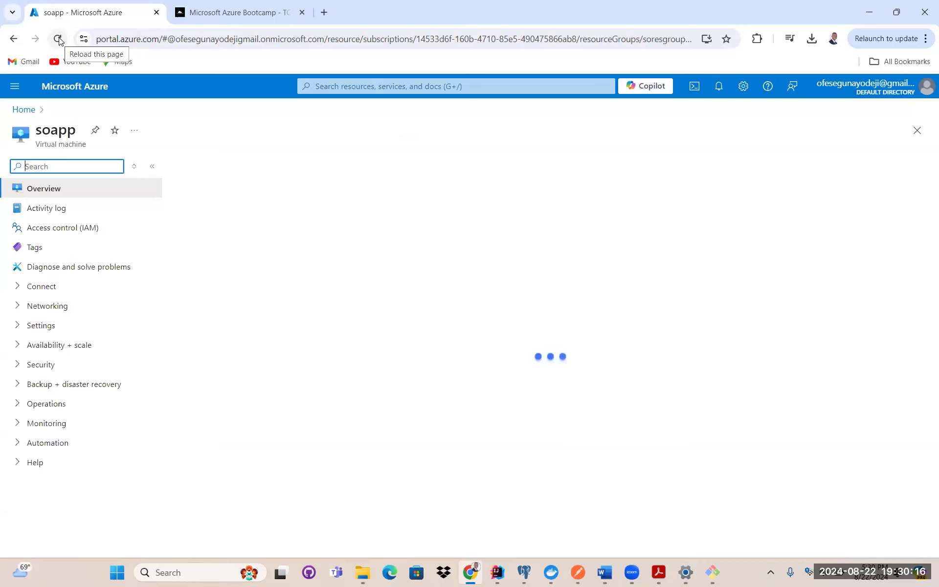
- Find the private IP address in soapp's networking properties and highlight it
scroll(638, 272, "down", 3)
scroll(638, 273, "up", 3)
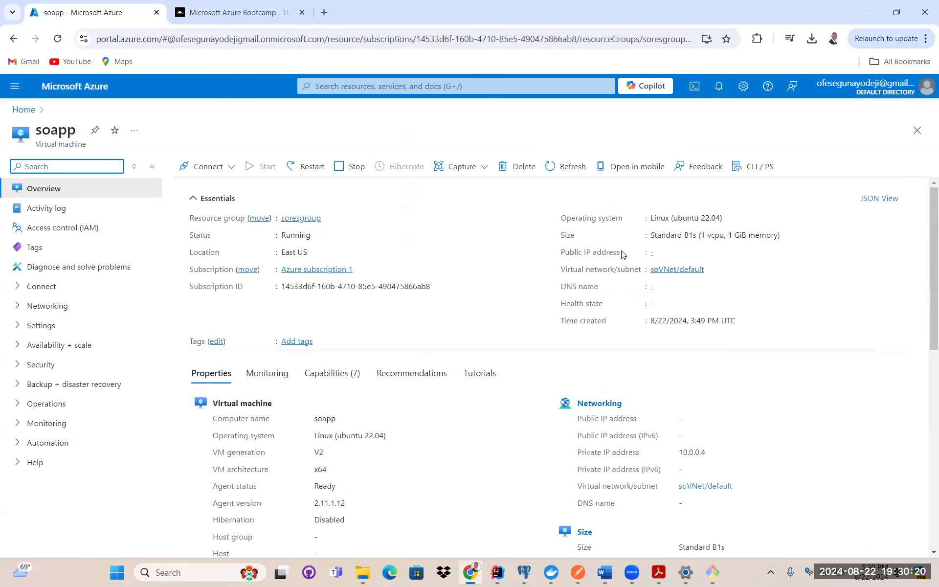
scroll(680, 278, "down", 3)
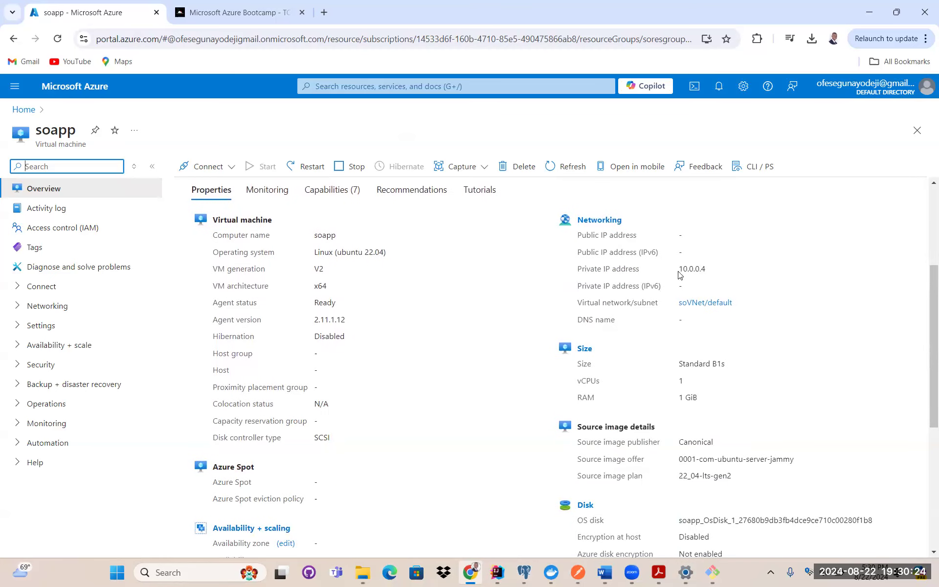
left_click_drag(681, 268, 712, 273)
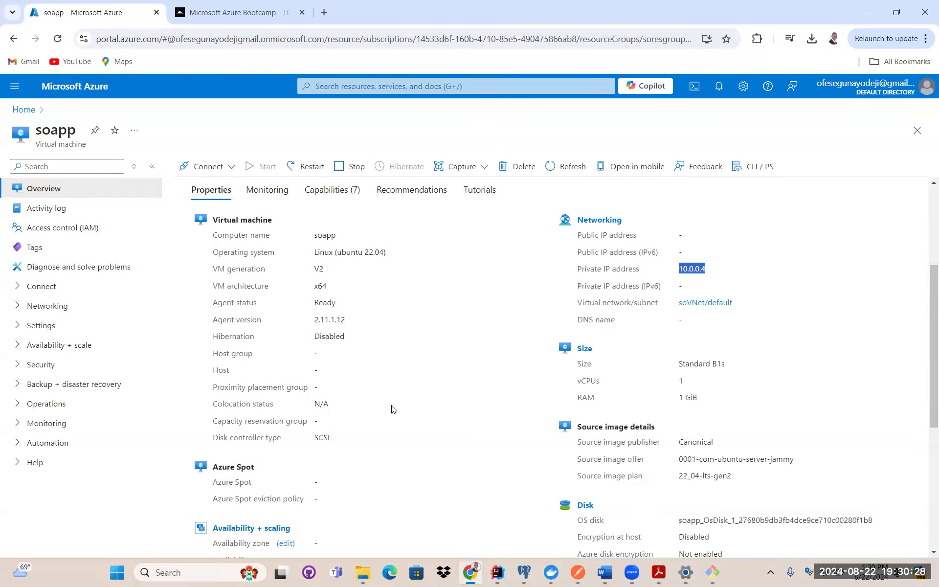
- Switch to Git Bash and ping soapp's private IP address, 10.0.0.4
left_click(712, 571)
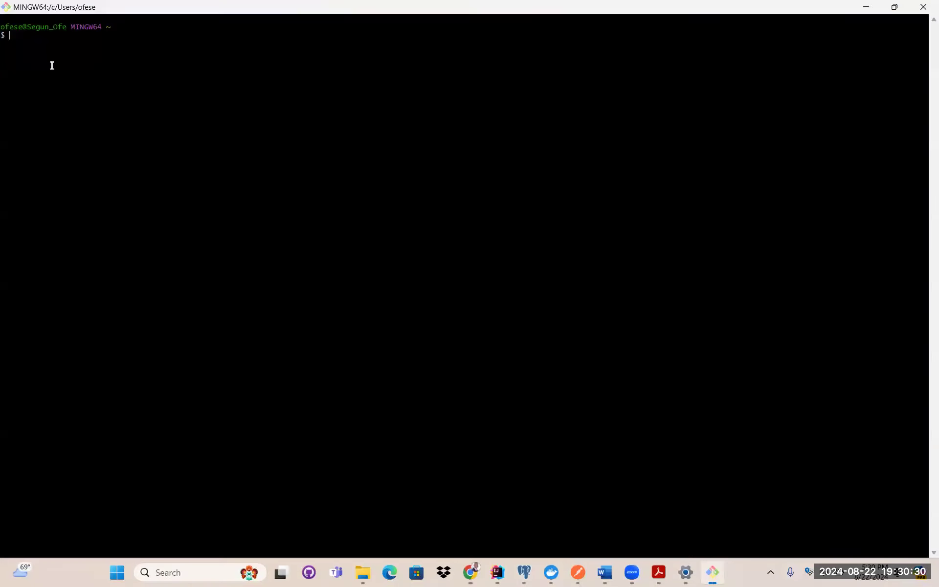
type("ping 10.0.0")
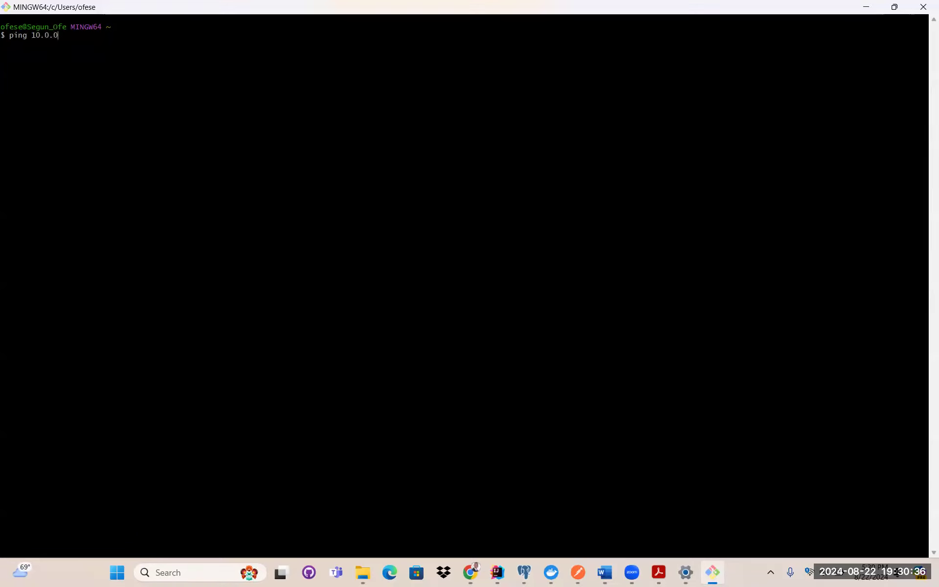